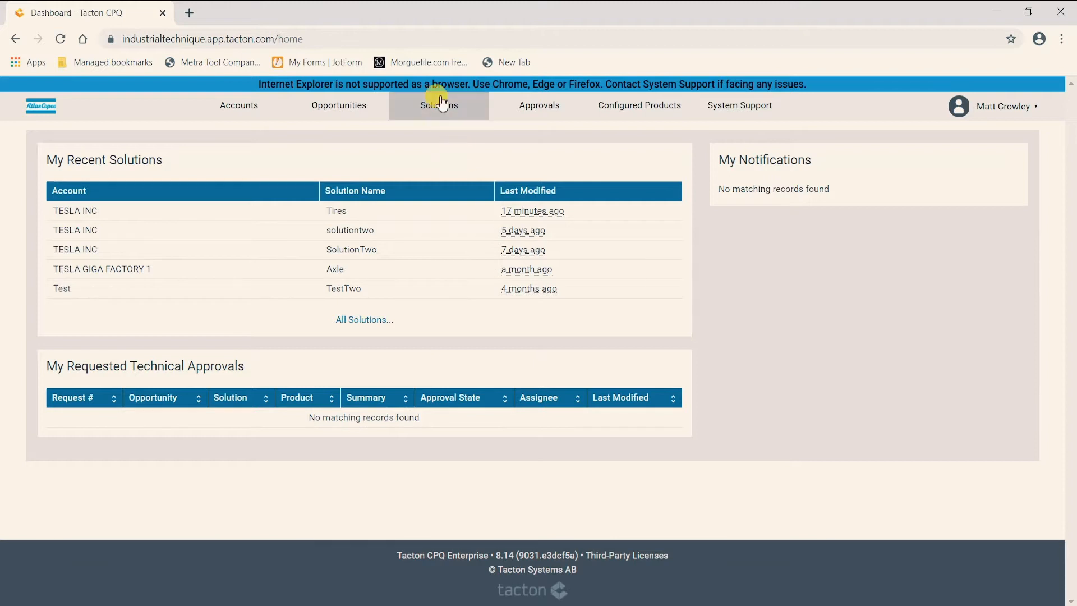
Open the Tires solution of TESLA INC from the list of solutions.
{"action": "left_click", "coordinate": [439, 105]}
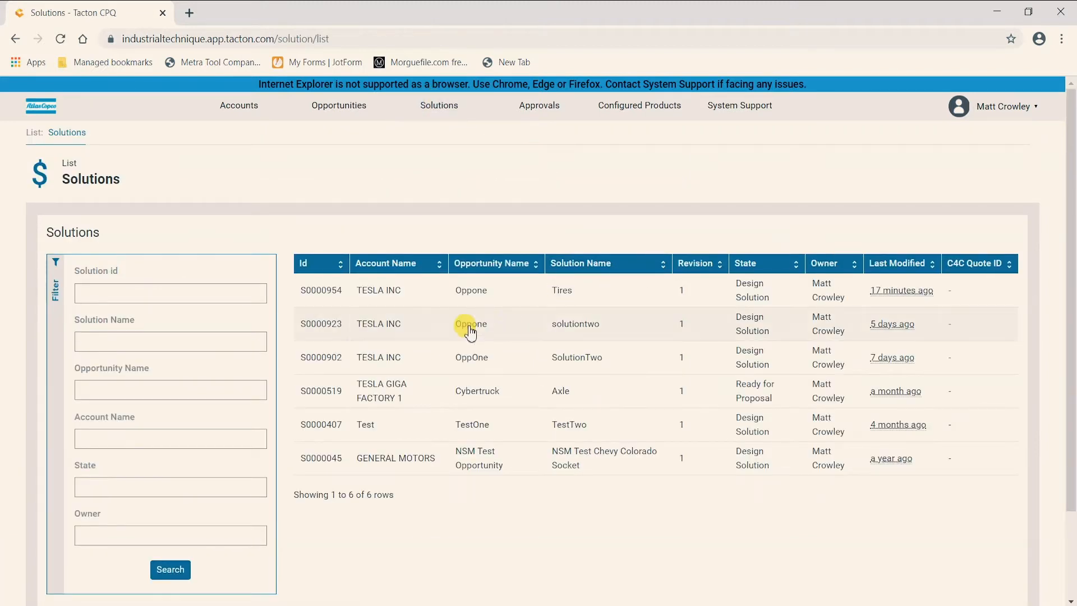
{"action": "left_click", "coordinate": [434, 288]}
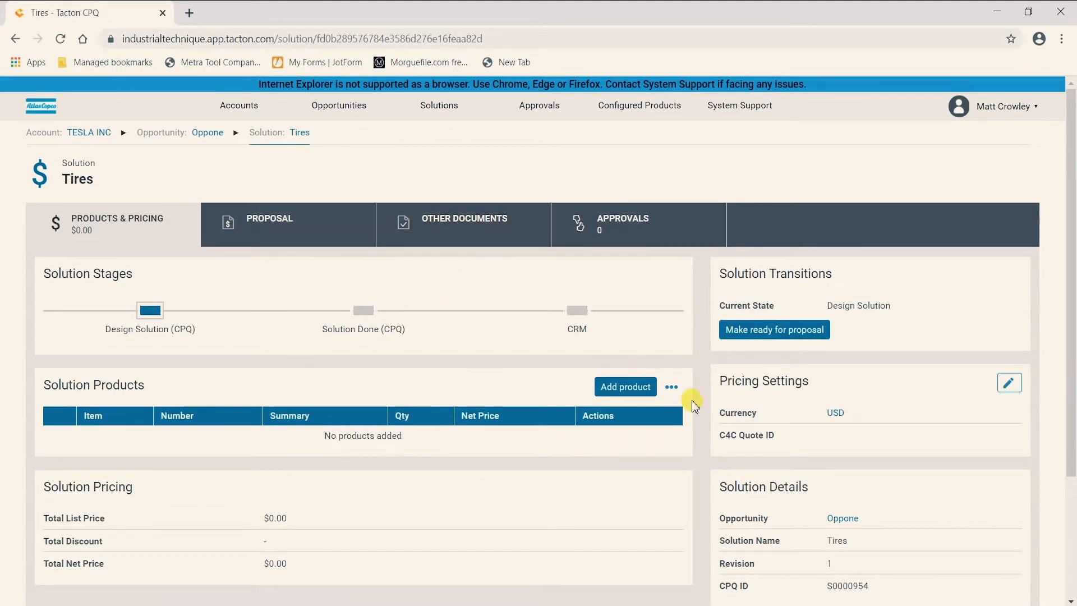
{"action": "left_click", "coordinate": [630, 388]}
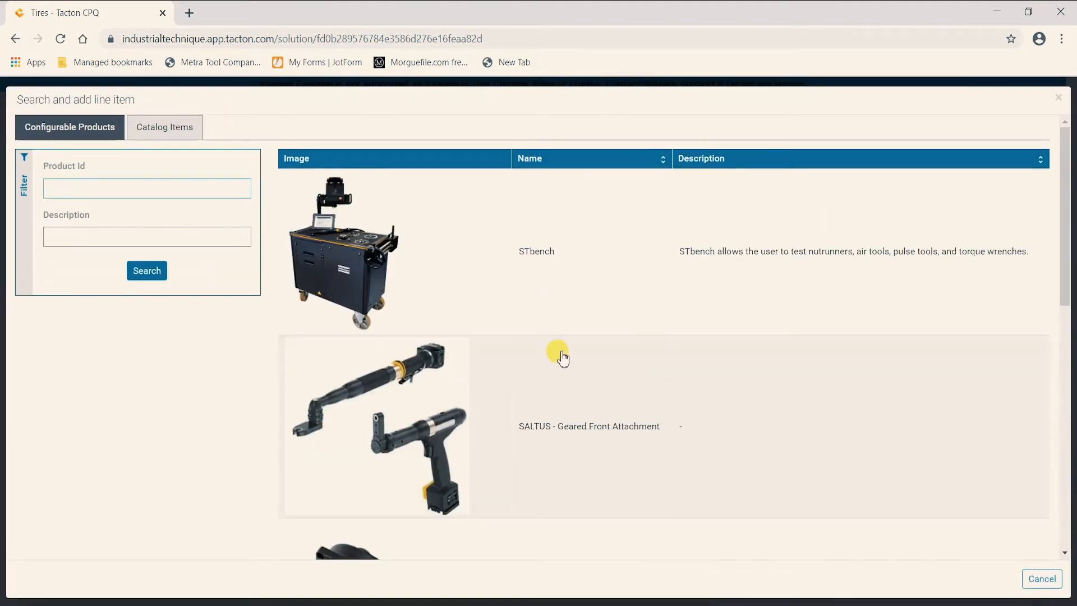
{"action": "scroll", "coordinate": [432, 339], "scroll_direction": "down", "scroll_amount": 5}
{"action": "scroll", "coordinate": [439, 342], "scroll_direction": "down", "scroll_amount": 4}
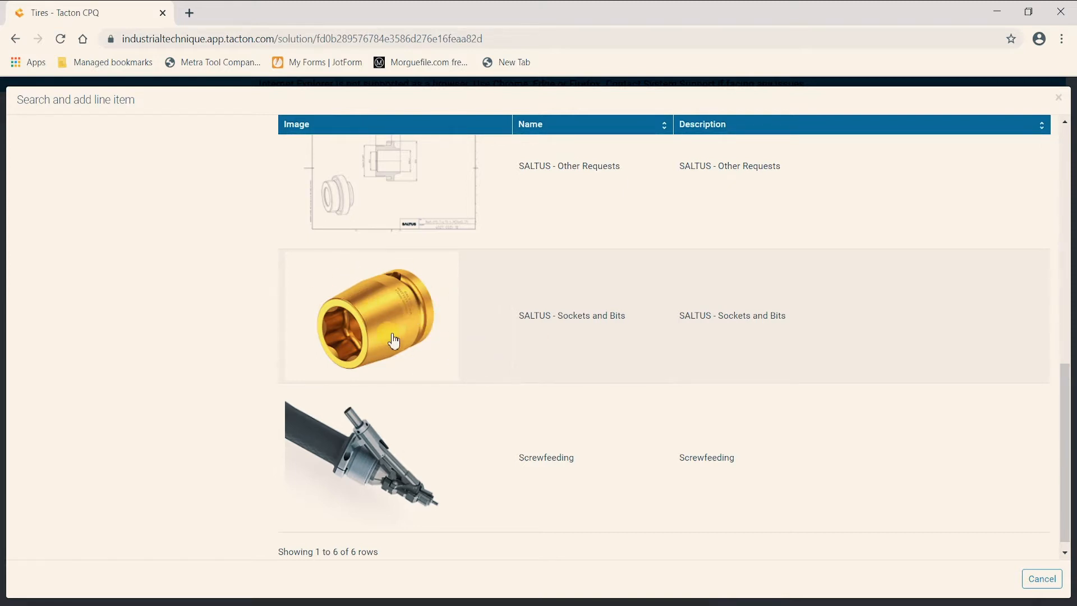
{"action": "scroll", "coordinate": [396, 358], "scroll_direction": "up", "scroll_amount": 1}
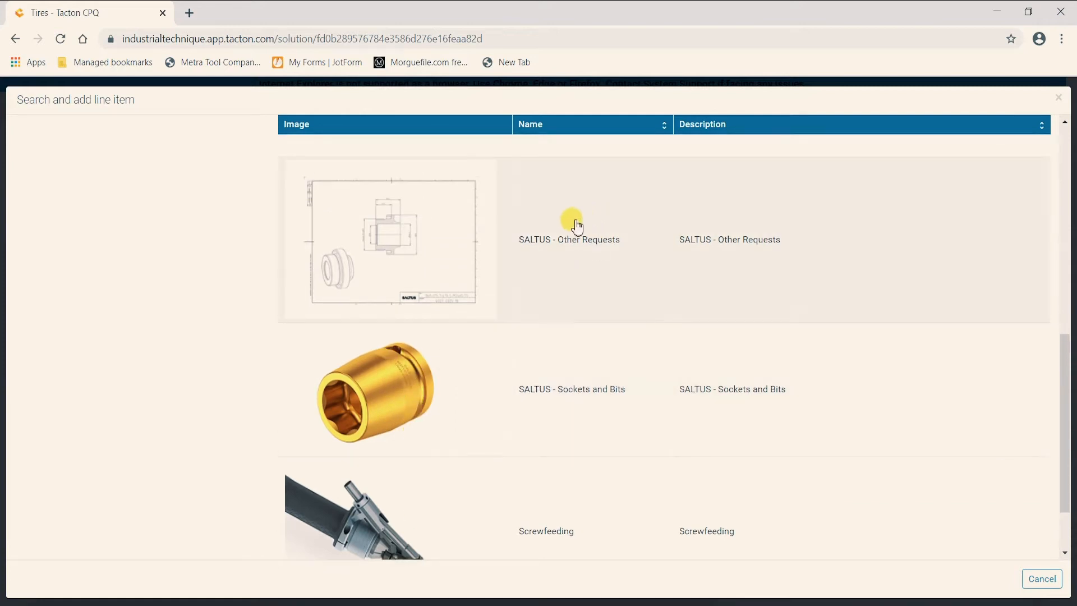
{"action": "left_click", "coordinate": [464, 230]}
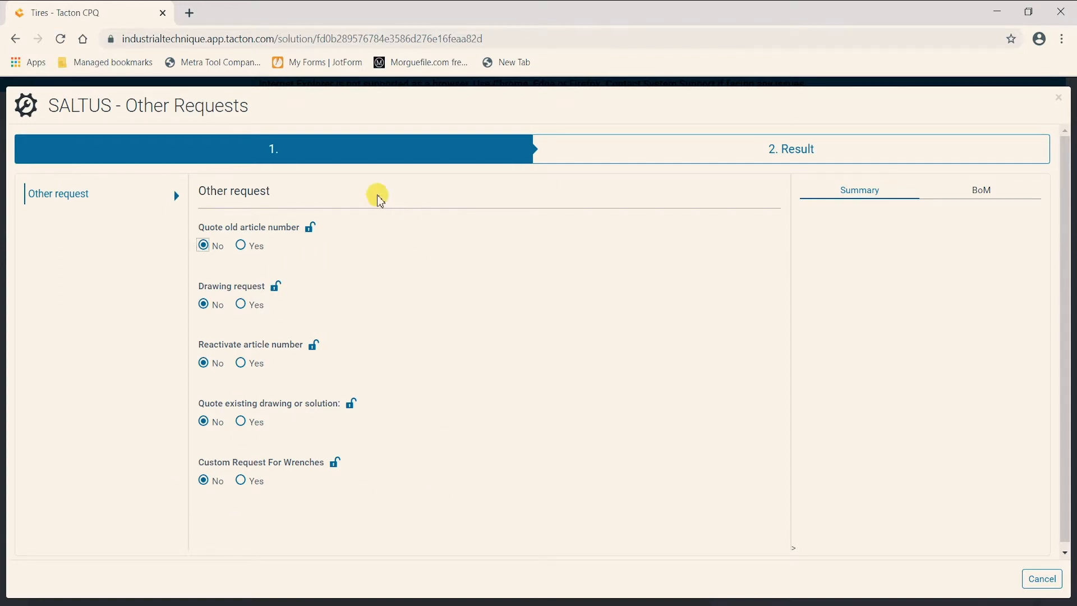
{"action": "left_click", "coordinate": [241, 304]}
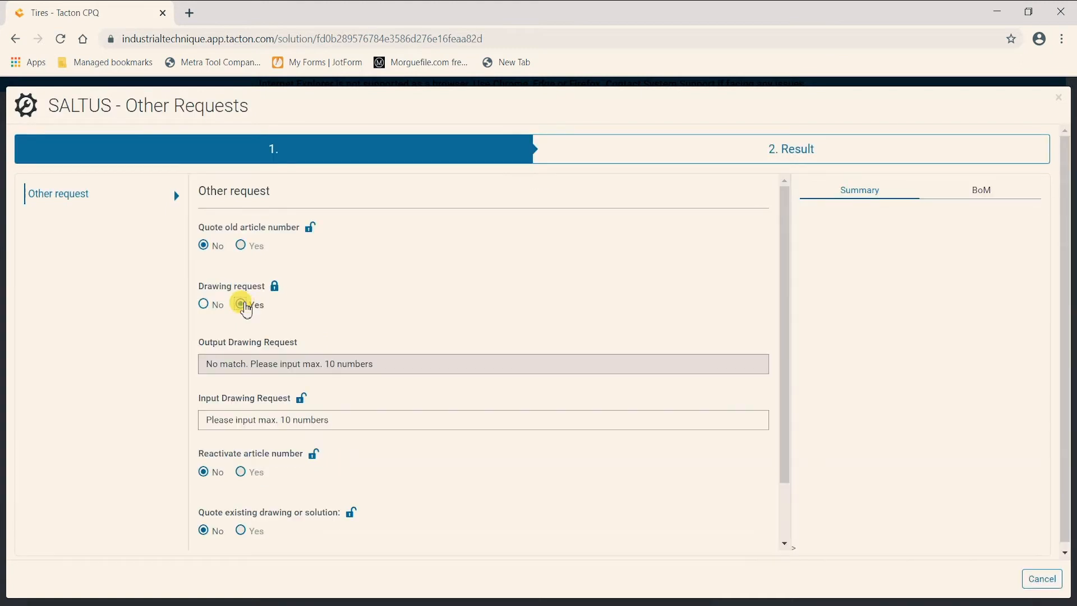
{"action": "scroll", "coordinate": [336, 393], "scroll_direction": "down", "scroll_amount": 2}
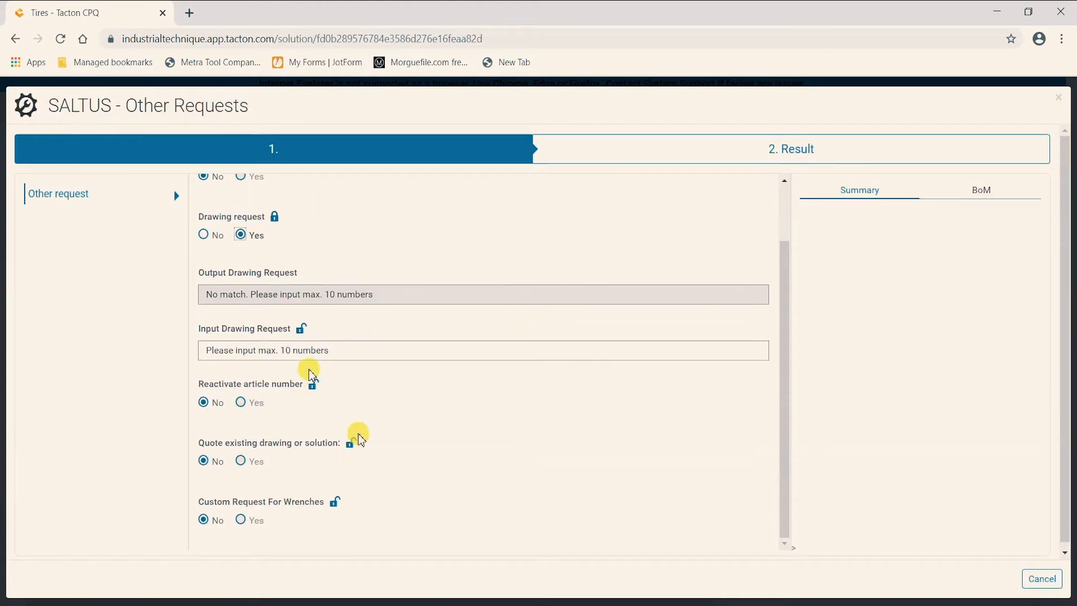
{"action": "scroll", "coordinate": [353, 379], "scroll_direction": "down", "scroll_amount": 1}
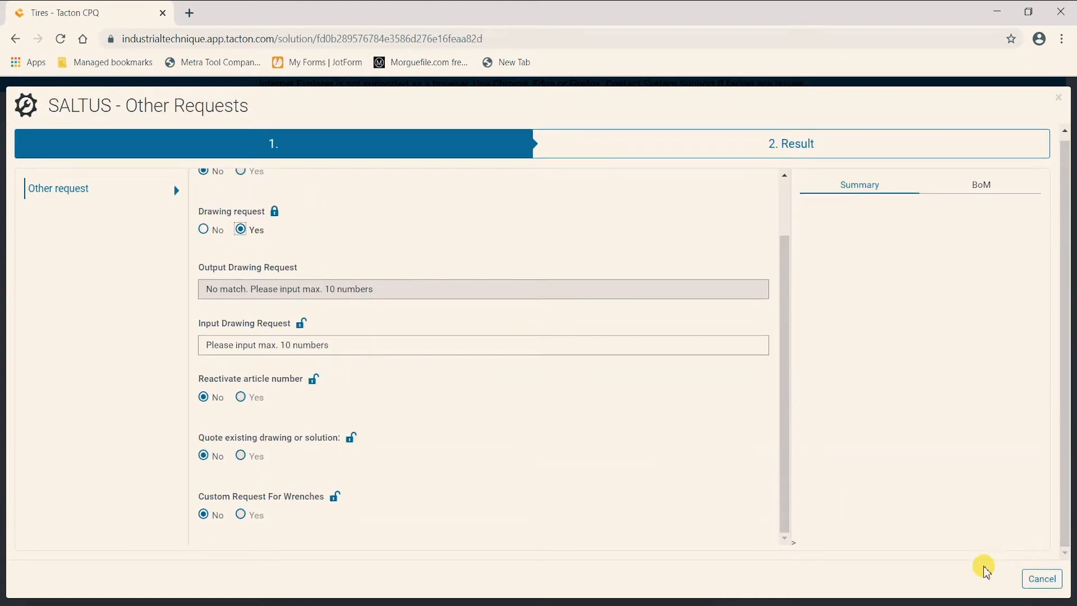
{"action": "scroll", "coordinate": [275, 287], "scroll_direction": "up", "scroll_amount": 2}
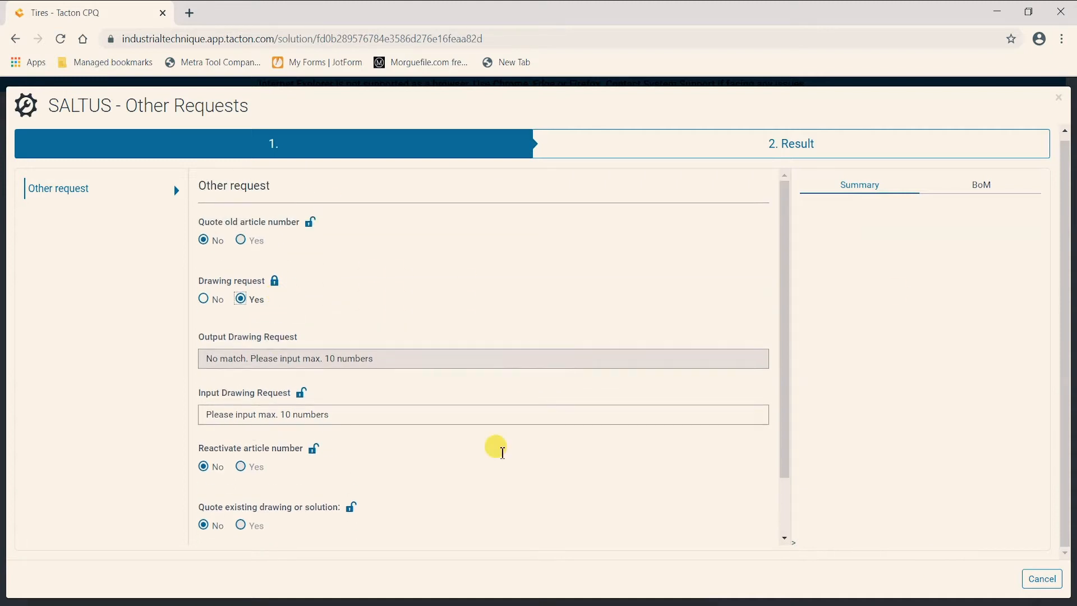
{"action": "left_click", "coordinate": [1042, 578]}
{"action": "left_click", "coordinate": [645, 287]}
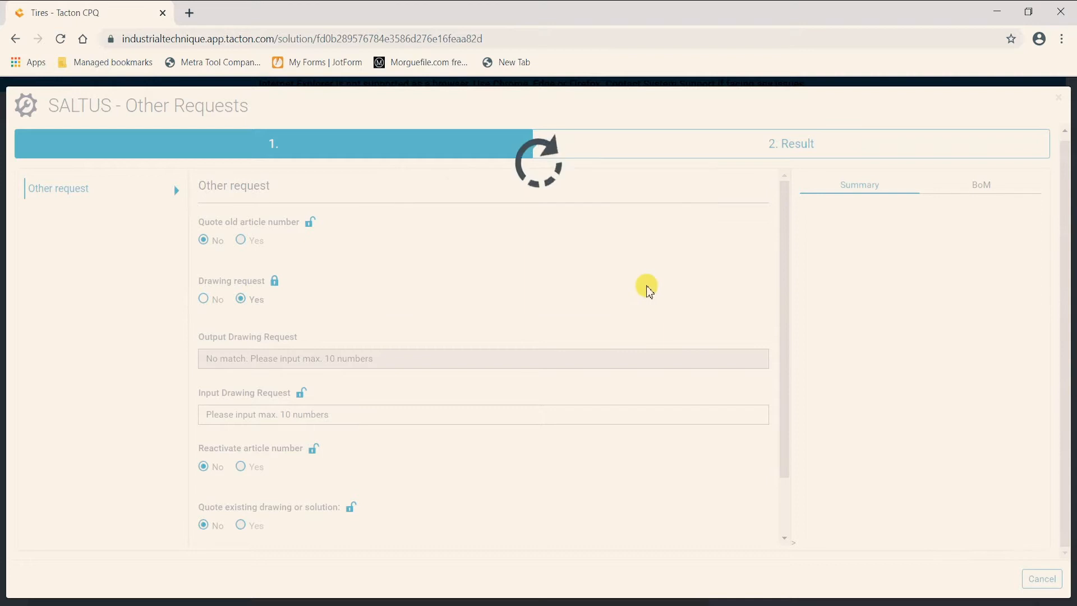
Add a SALTUS - Sockets and Bits product to the Tires solution and start its configuration.
{"action": "left_click", "coordinate": [619, 388]}
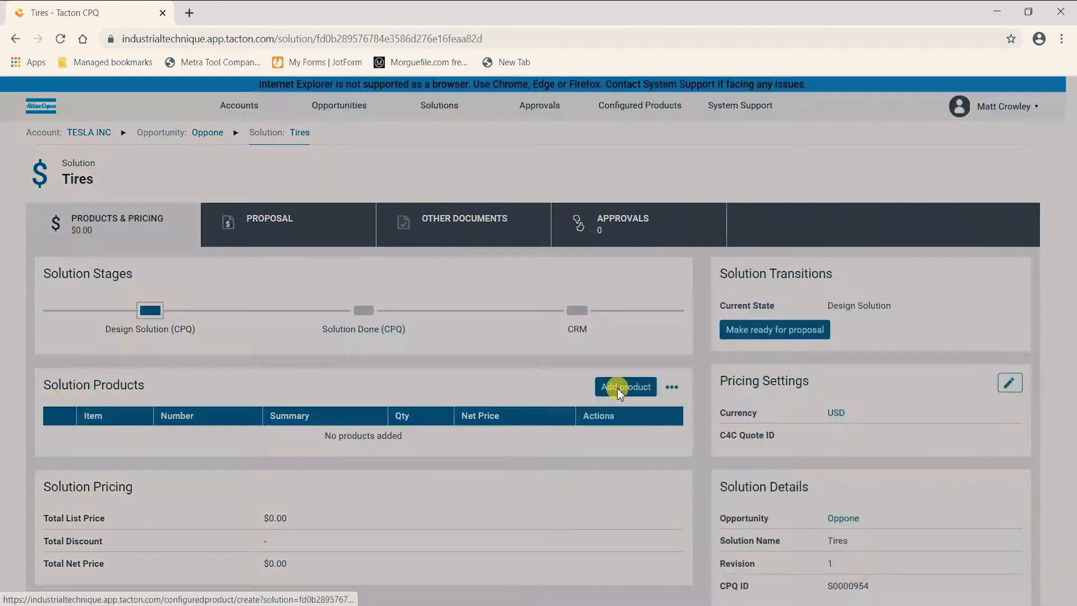
{"action": "scroll", "coordinate": [474, 372], "scroll_direction": "down", "scroll_amount": 10}
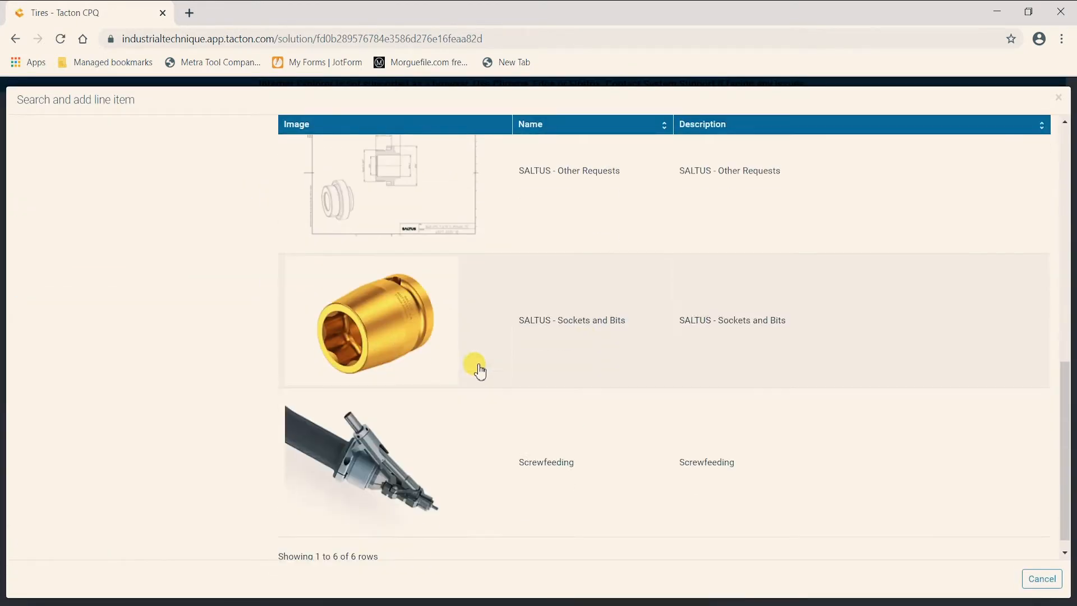
{"action": "left_click", "coordinate": [401, 303]}
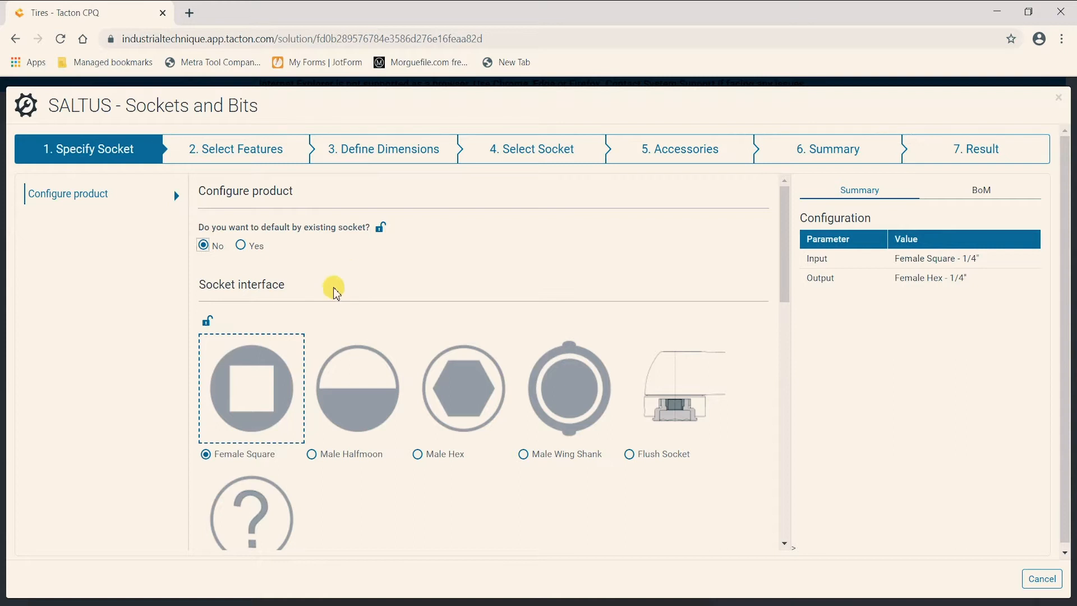
{"action": "left_click", "coordinate": [248, 250]}
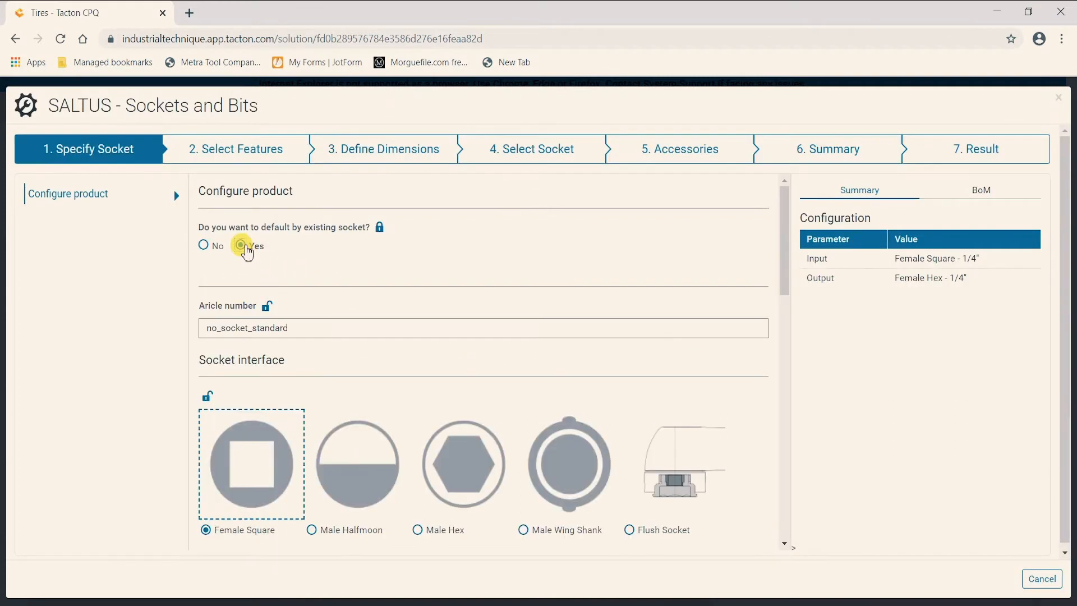
{"action": "left_click", "coordinate": [266, 327]}
{"action": "type", "text": "4"}
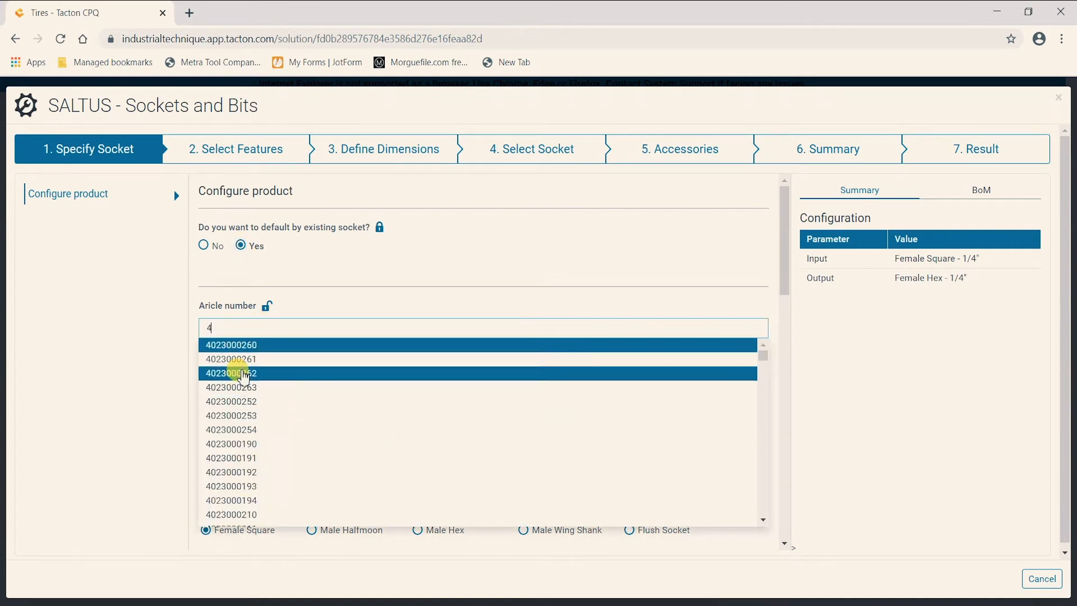
{"action": "type", "text": "027"}
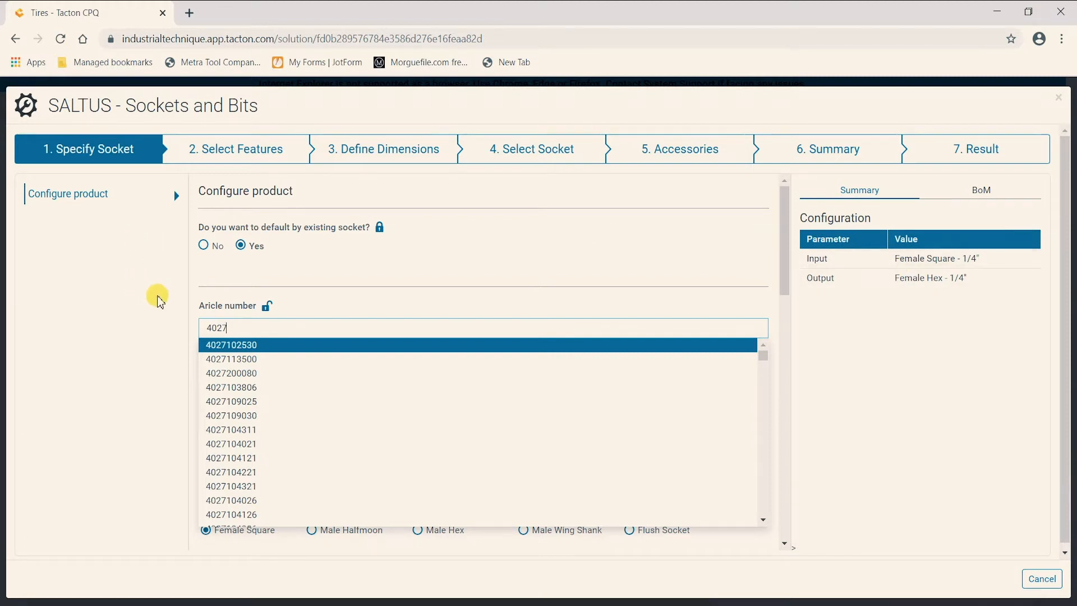
{"action": "key", "text": "Return"}
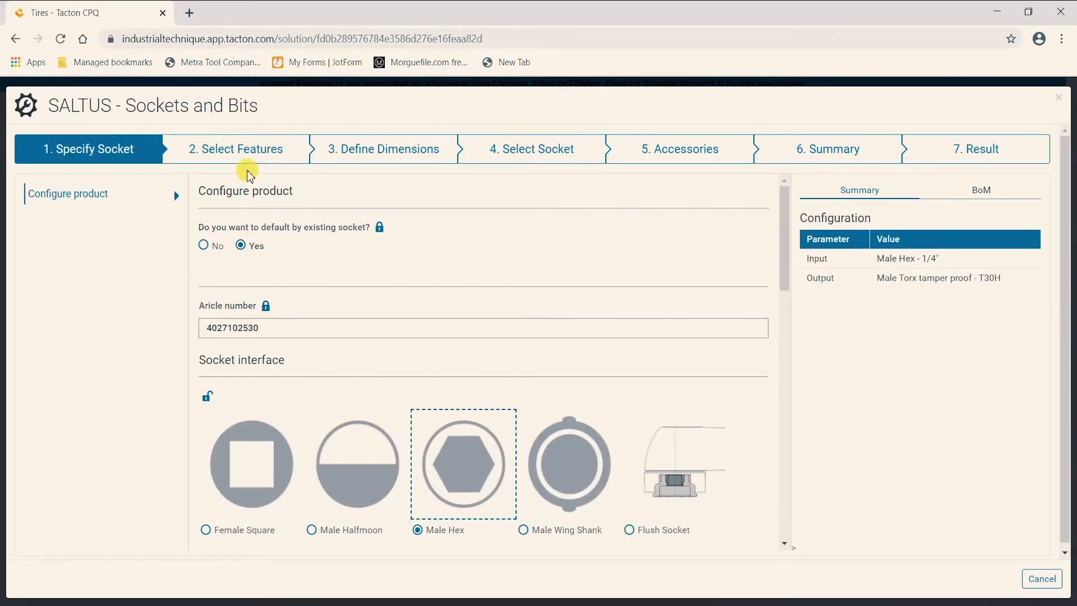
{"action": "left_click", "coordinate": [212, 246]}
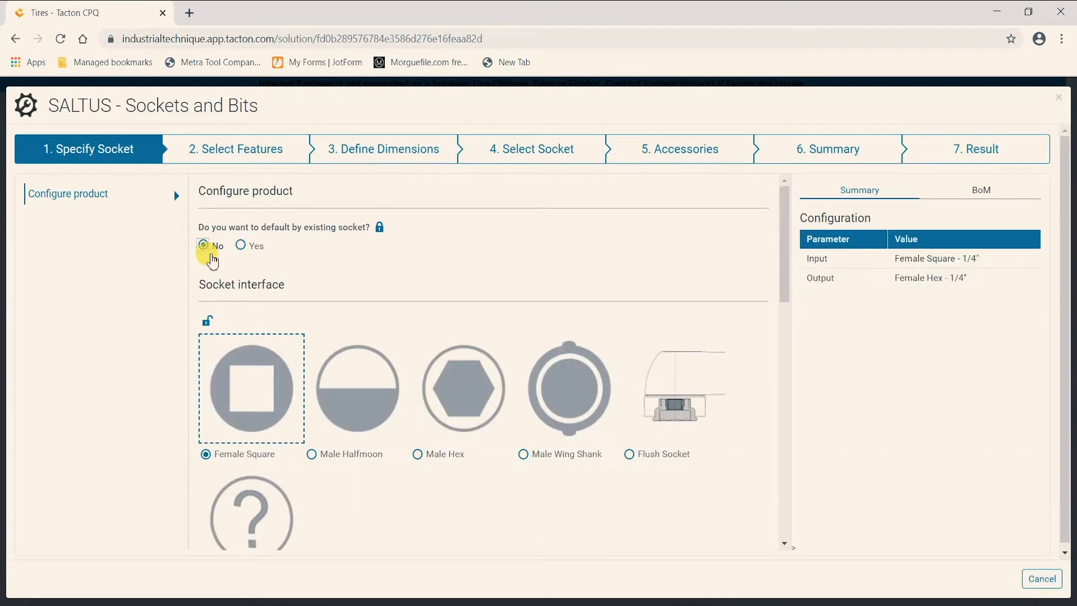
Set the input size of the Female Square socket interface to 3/8".
{"action": "scroll", "coordinate": [477, 376], "scroll_direction": "down", "scroll_amount": 3}
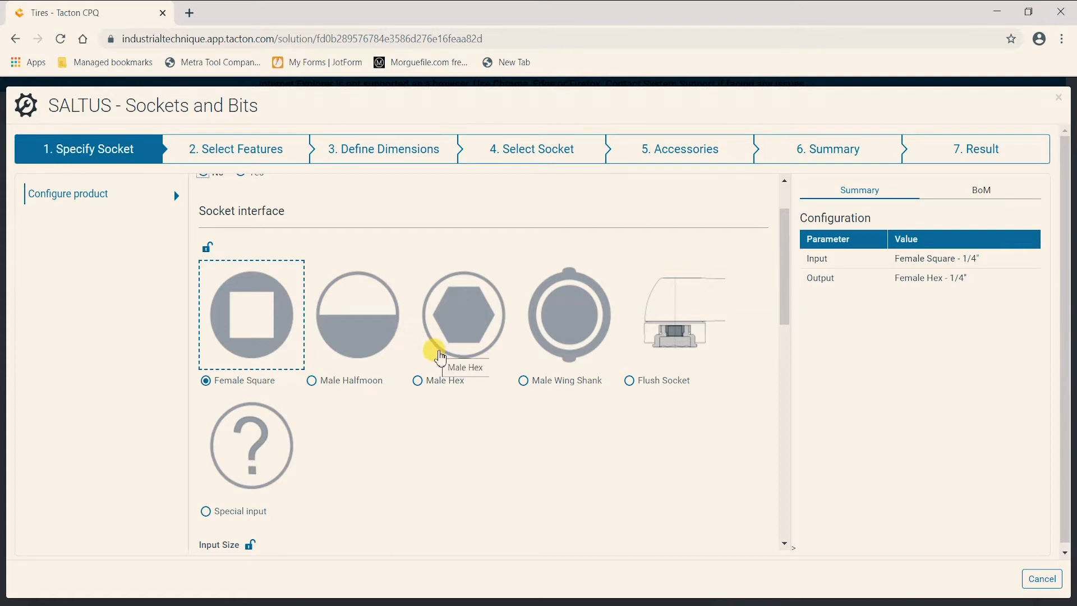
{"action": "scroll", "coordinate": [233, 329], "scroll_direction": "down", "scroll_amount": 1}
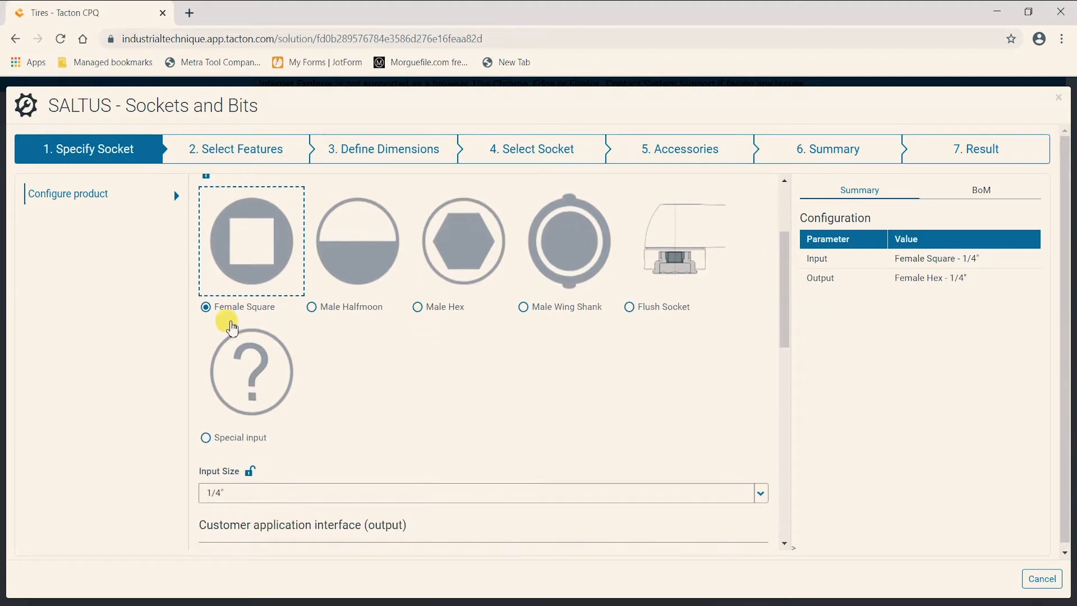
{"action": "scroll", "coordinate": [384, 336], "scroll_direction": "down", "scroll_amount": 2}
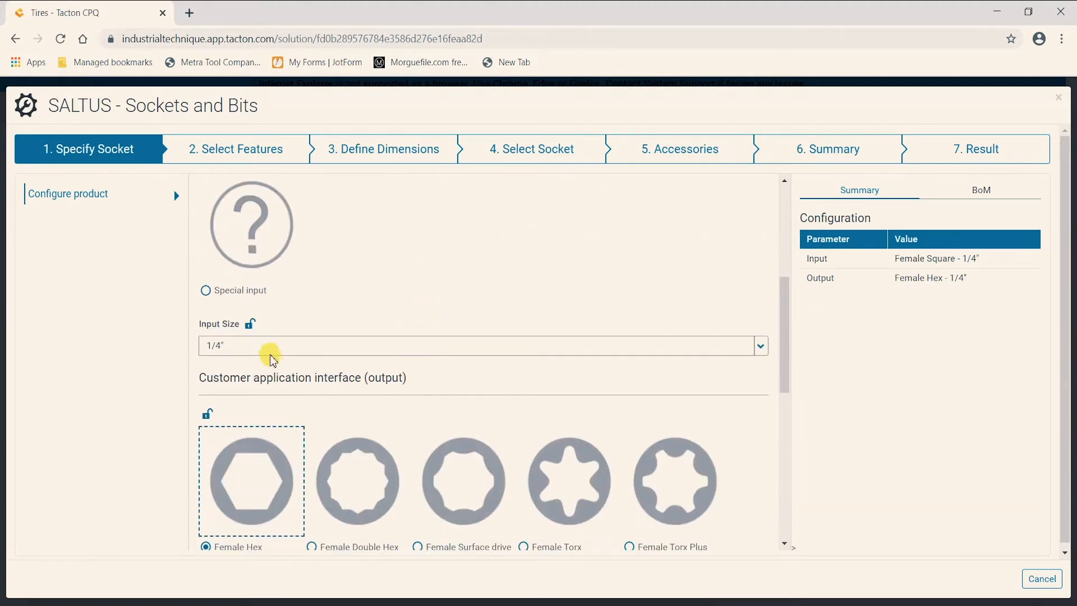
{"action": "left_click", "coordinate": [268, 346]}
{"action": "left_click", "coordinate": [246, 433]}
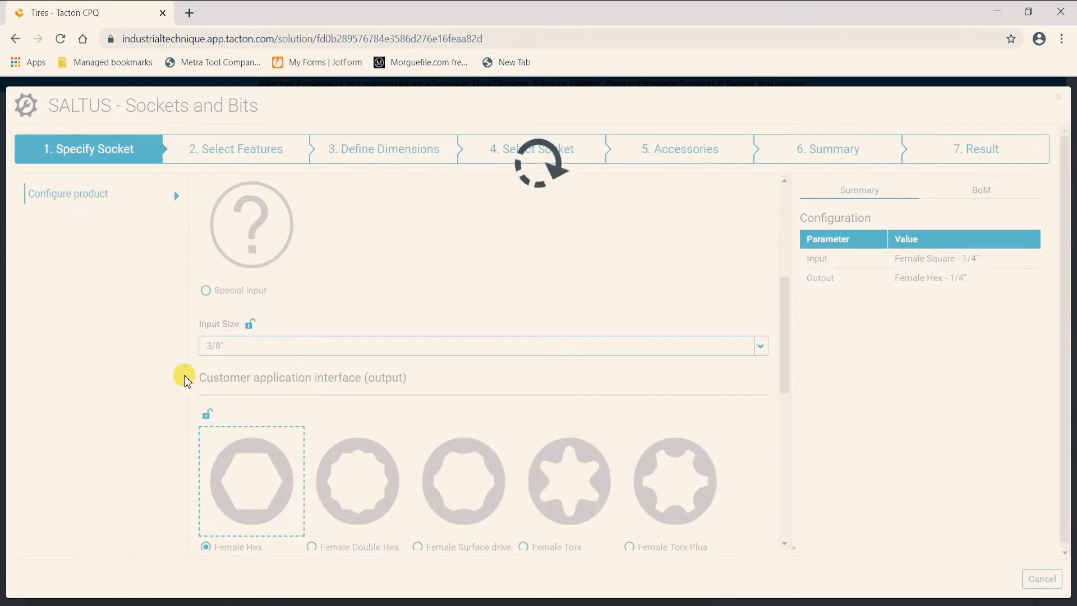
Set the output size of the customer application interface to Special and start defining the special output.
{"action": "scroll", "coordinate": [480, 385], "scroll_direction": "down", "scroll_amount": 2}
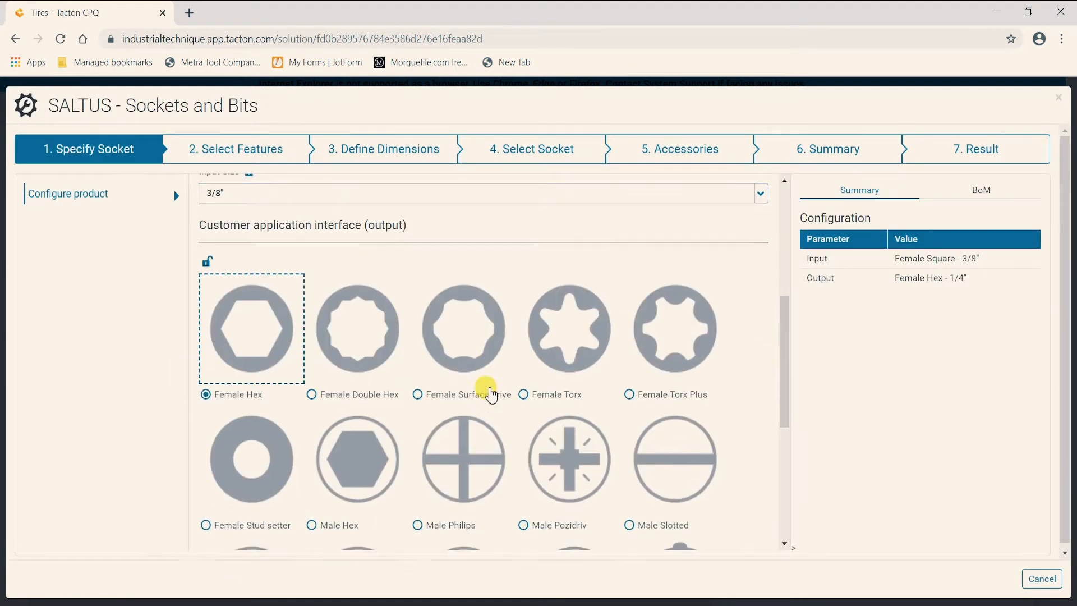
{"action": "scroll", "coordinate": [337, 335], "scroll_direction": "up", "scroll_amount": 1}
{"action": "scroll", "coordinate": [336, 358], "scroll_direction": "down", "scroll_amount": 1}
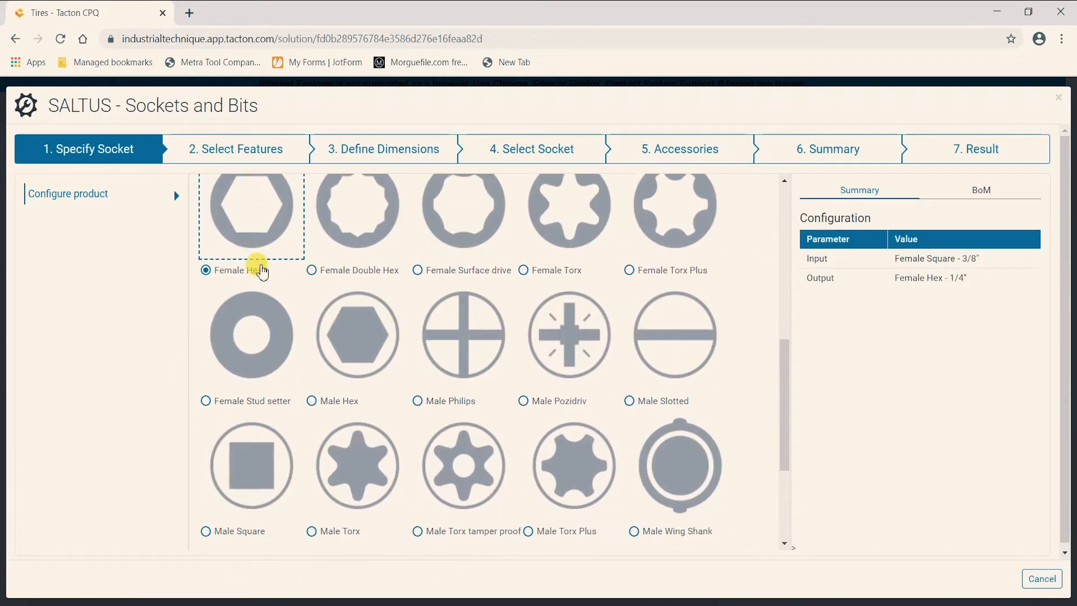
{"action": "scroll", "coordinate": [314, 350], "scroll_direction": "down", "scroll_amount": 1}
{"action": "scroll", "coordinate": [314, 345], "scroll_direction": "down", "scroll_amount": 2}
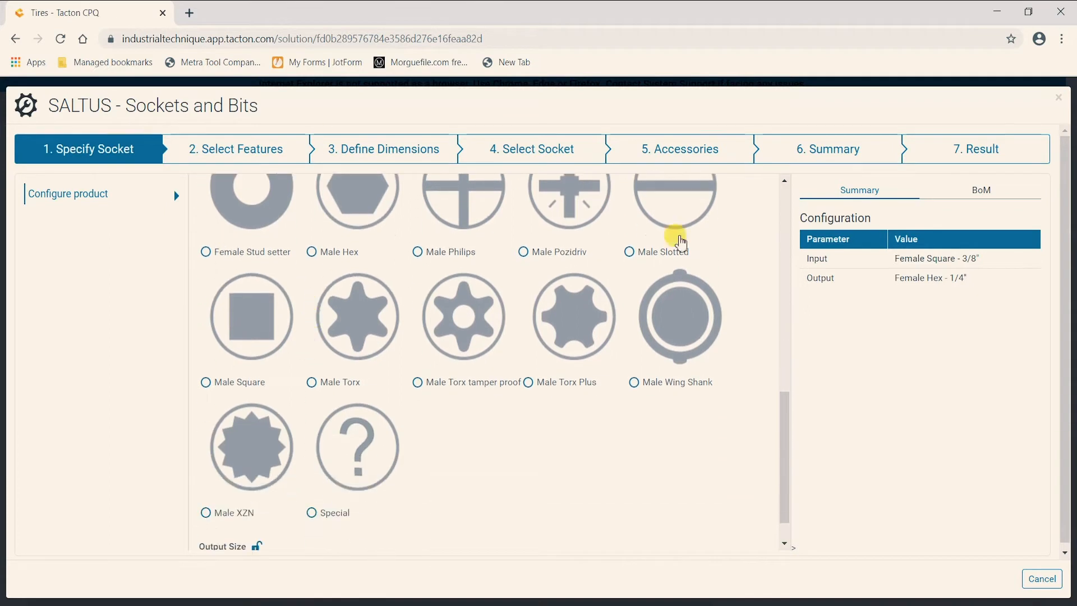
{"action": "left_click", "coordinate": [260, 525]}
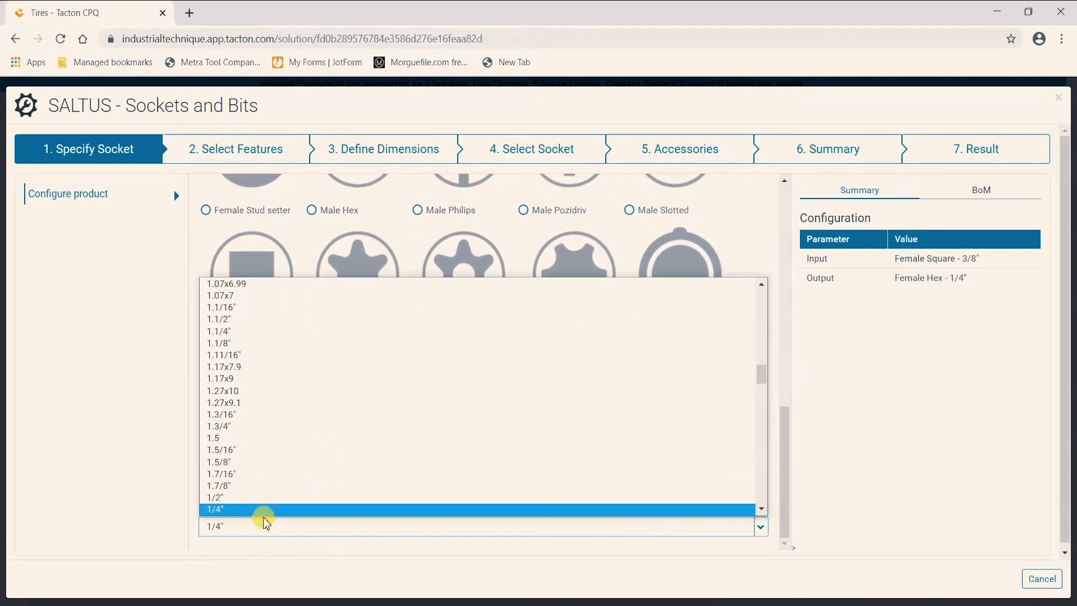
{"action": "scroll", "coordinate": [293, 449], "scroll_direction": "up", "scroll_amount": 5}
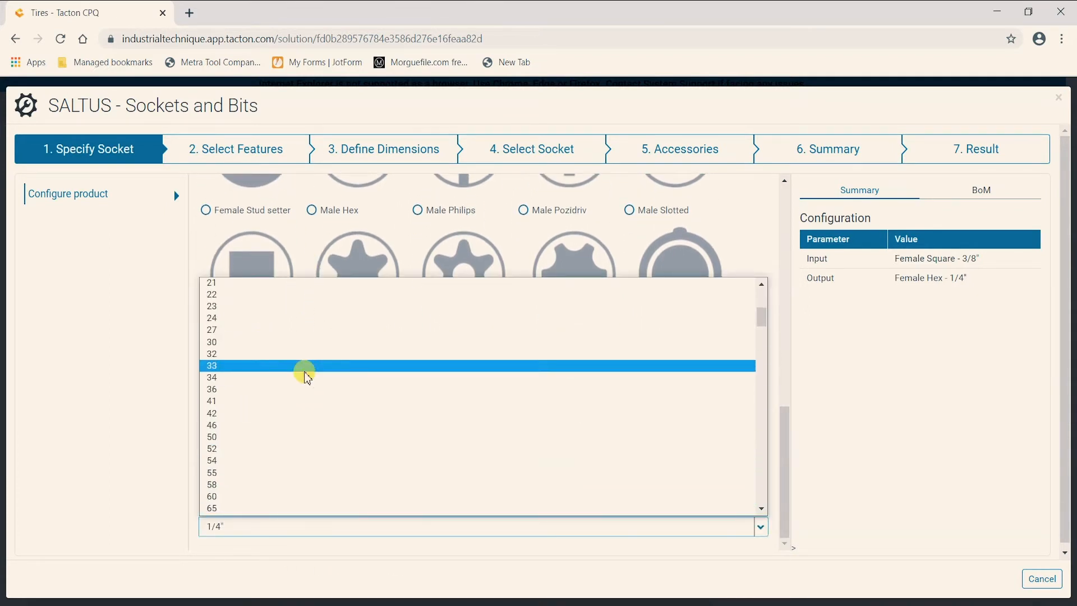
{"action": "scroll", "coordinate": [331, 443], "scroll_direction": "down", "scroll_amount": 5}
{"action": "scroll", "coordinate": [334, 444], "scroll_direction": "down", "scroll_amount": 5}
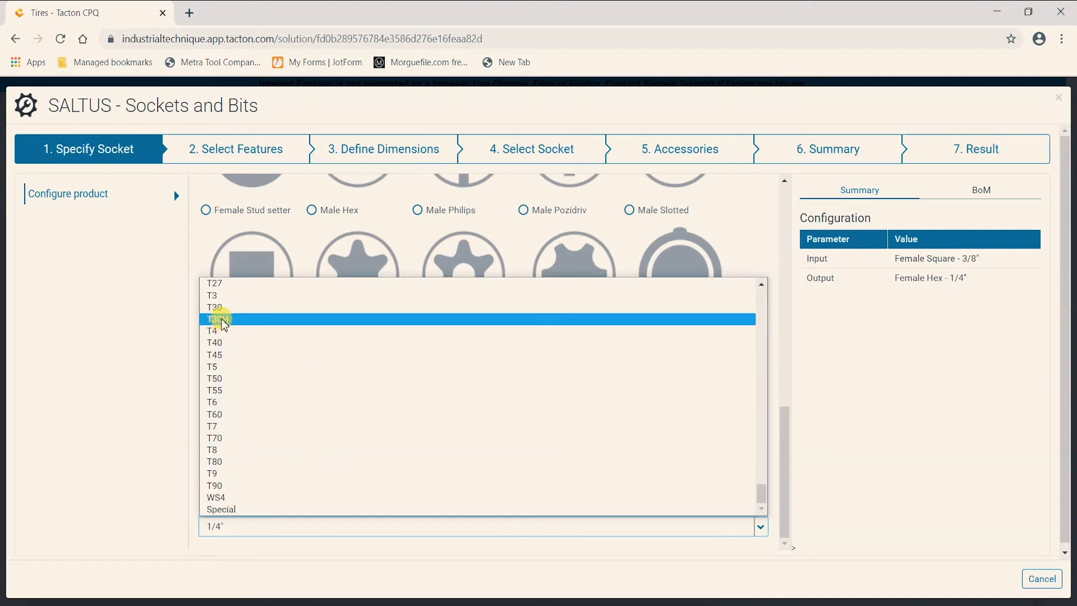
{"action": "left_click", "coordinate": [226, 511]}
{"action": "scroll", "coordinate": [217, 483], "scroll_direction": "down", "scroll_amount": 2}
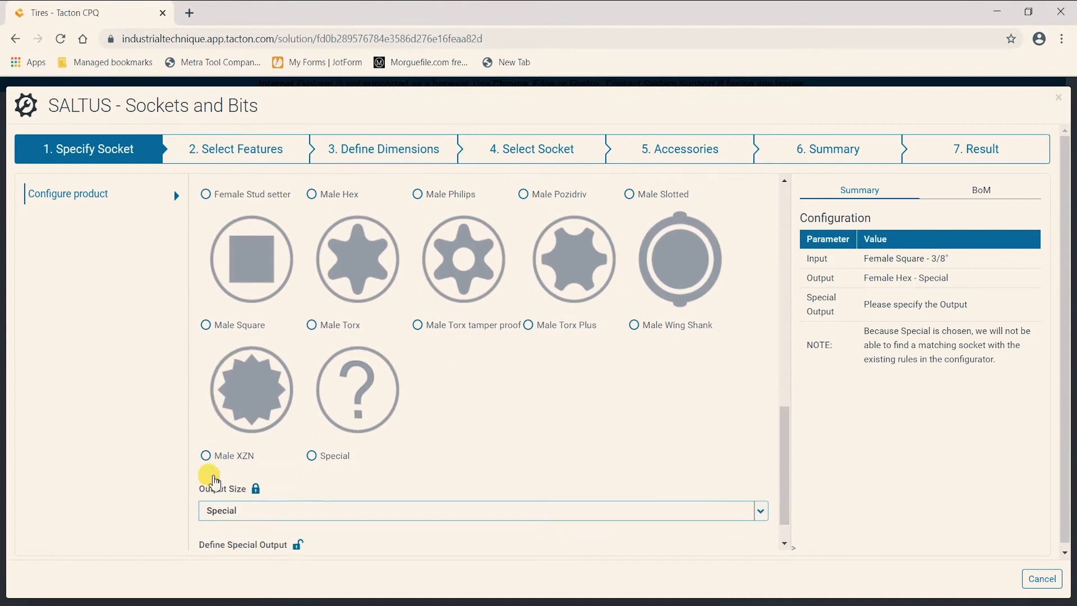
{"action": "left_click", "coordinate": [245, 522]}
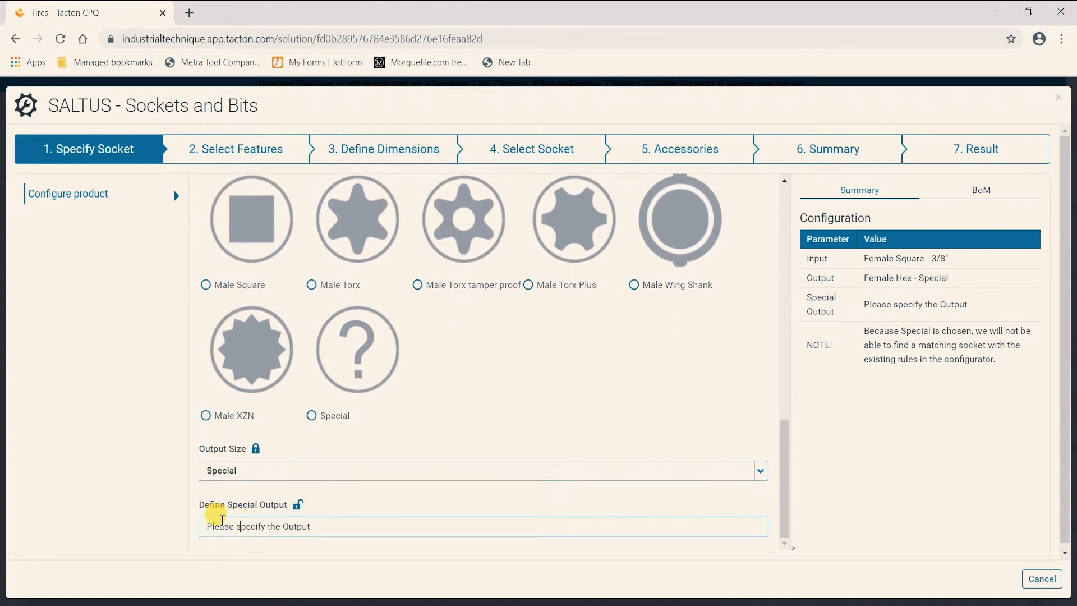
Set the output size of the customer application interface to 10 and proceed to the feature selection.
{"action": "left_click", "coordinate": [242, 476]}
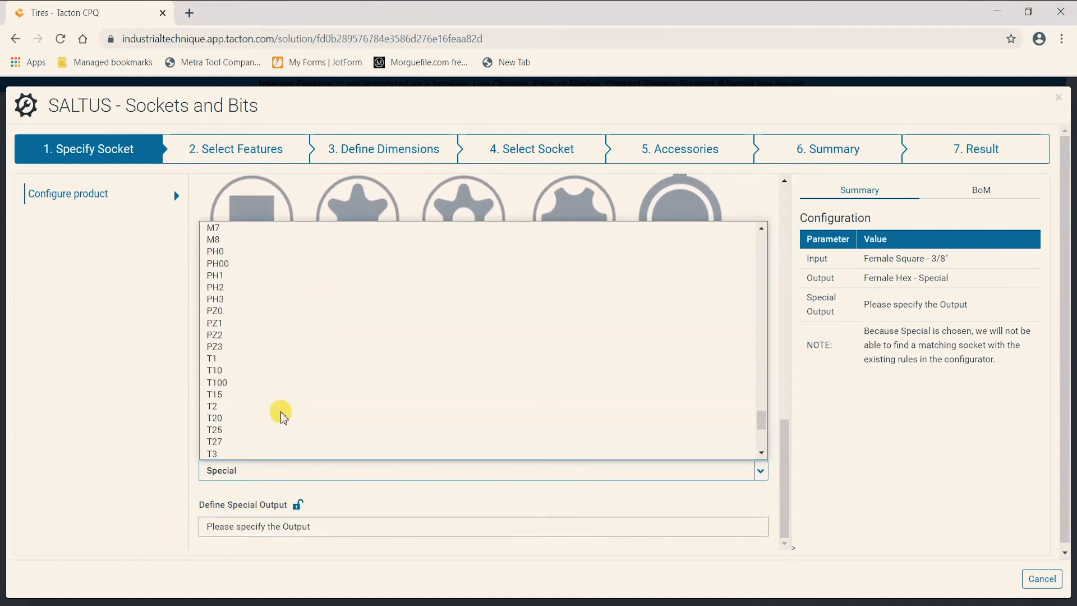
{"action": "scroll", "coordinate": [281, 414], "scroll_direction": "up", "scroll_amount": 10}
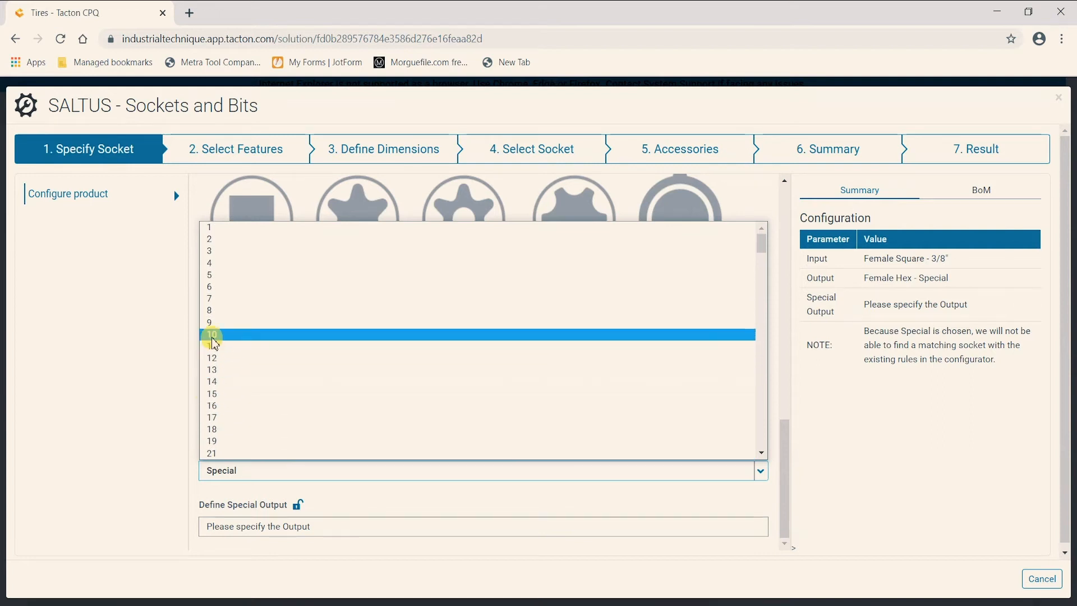
{"action": "left_click", "coordinate": [210, 334]}
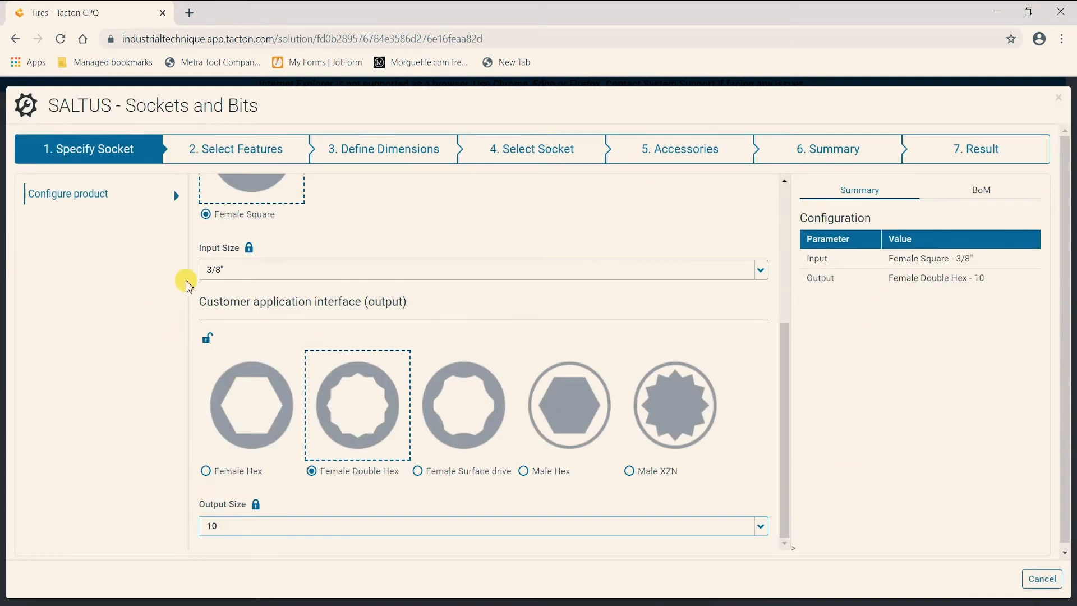
{"action": "left_click", "coordinate": [227, 150]}
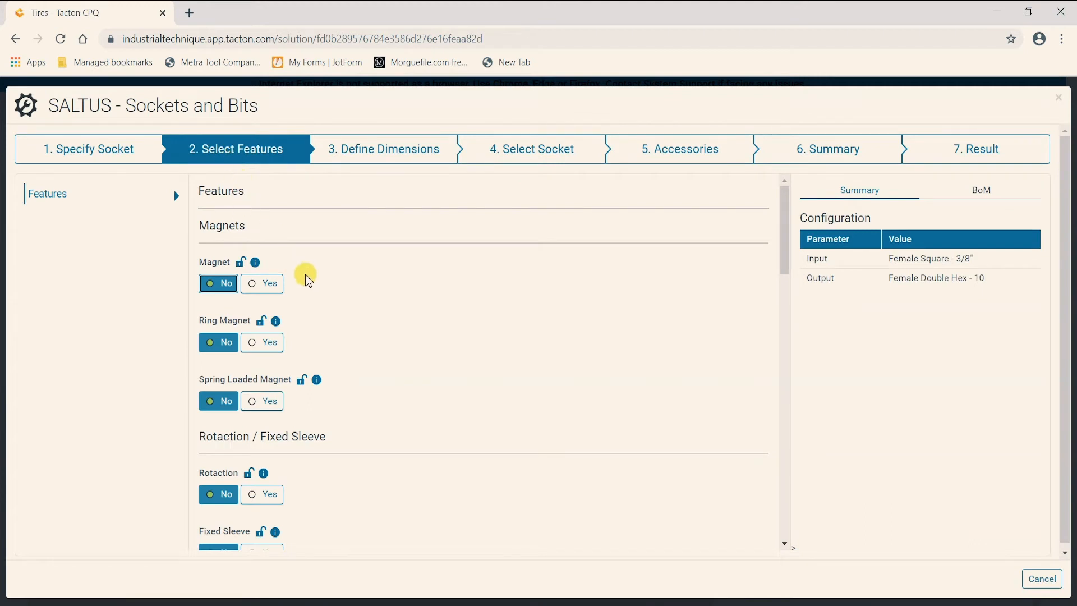
Set the Rotaction feature of the socket to Yes.
{"action": "scroll", "coordinate": [315, 358], "scroll_direction": "down", "scroll_amount": 3}
{"action": "scroll", "coordinate": [318, 356], "scroll_direction": "down", "scroll_amount": 1}
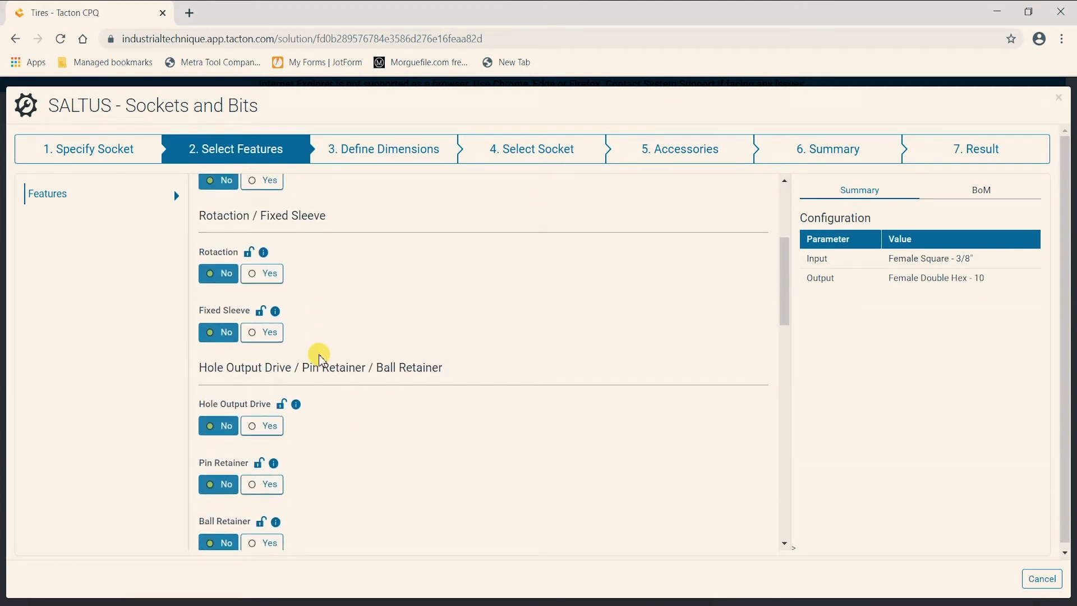
{"action": "left_click", "coordinate": [268, 272]}
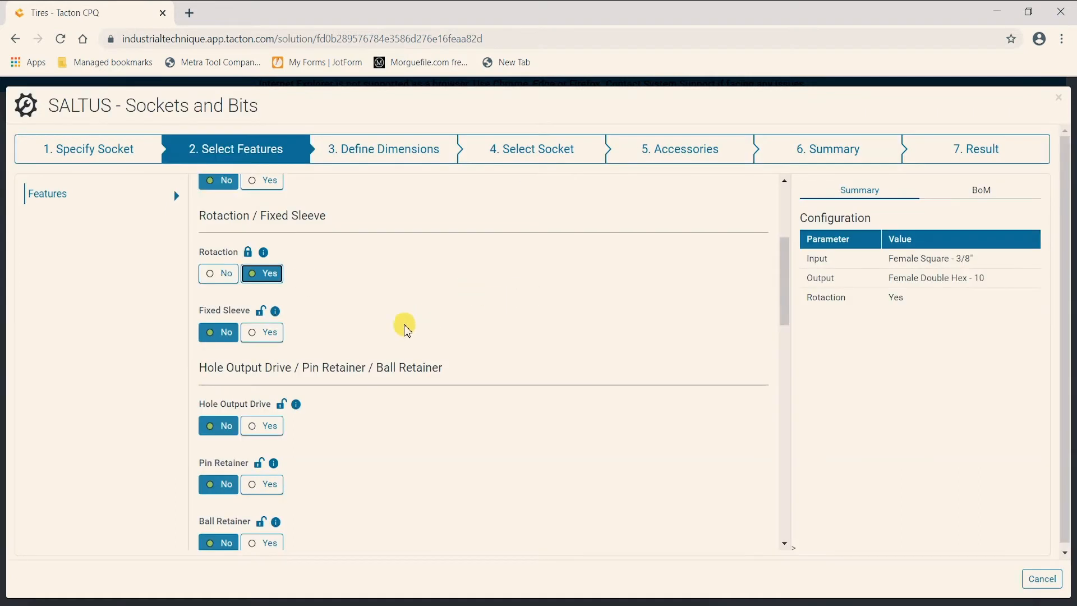
Try enabling the Special Feature option under Specials, and set it back to No.
{"action": "scroll", "coordinate": [393, 347], "scroll_direction": "down", "scroll_amount": 5}
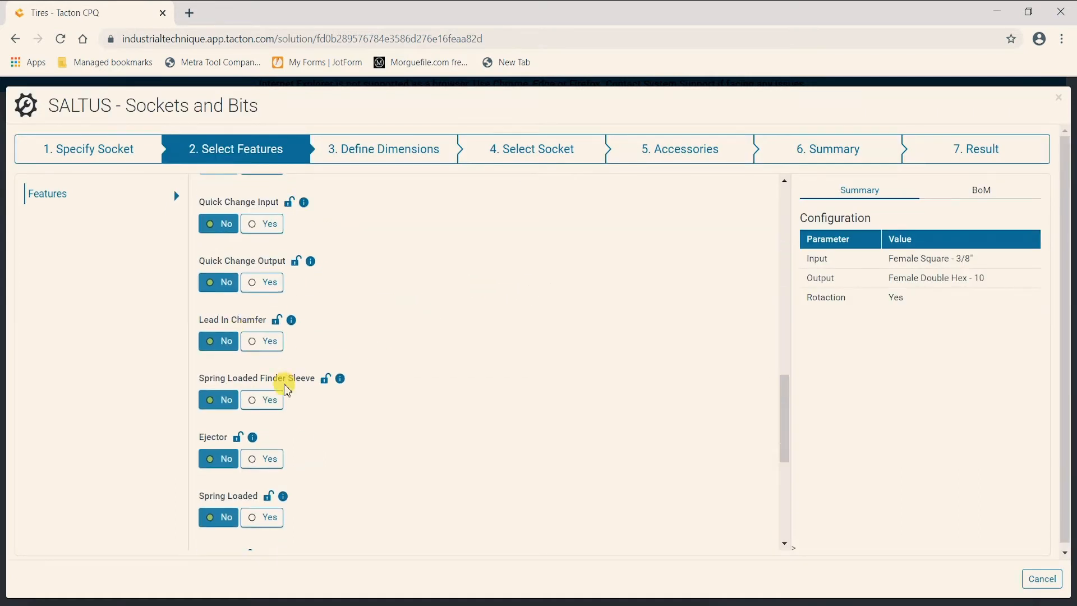
{"action": "scroll", "coordinate": [283, 386], "scroll_direction": "down", "scroll_amount": 6}
{"action": "left_click", "coordinate": [260, 460]}
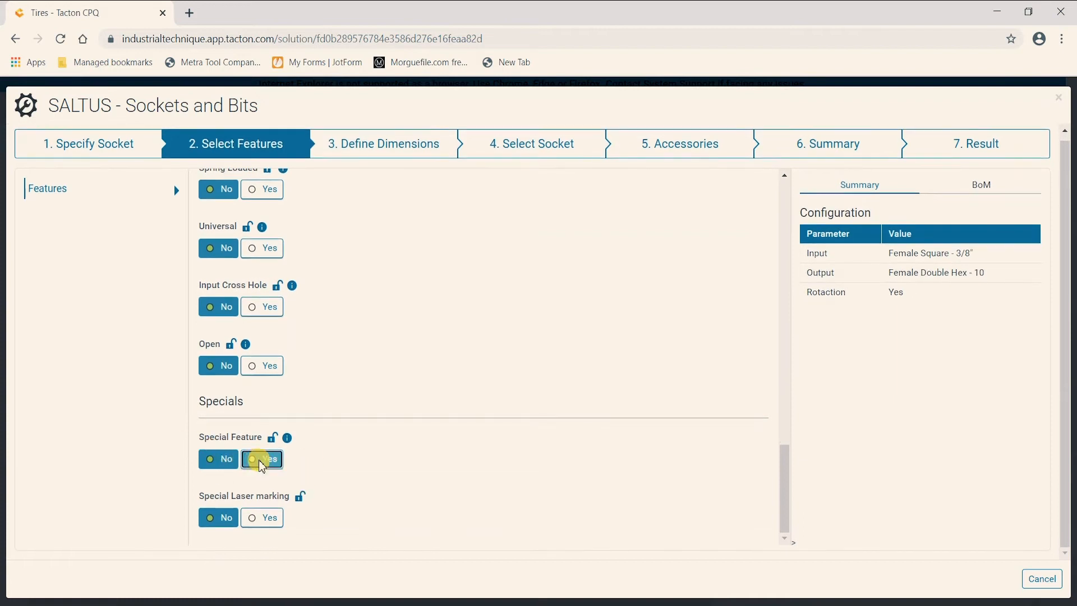
{"action": "scroll", "coordinate": [264, 503], "scroll_direction": "down", "scroll_amount": 2}
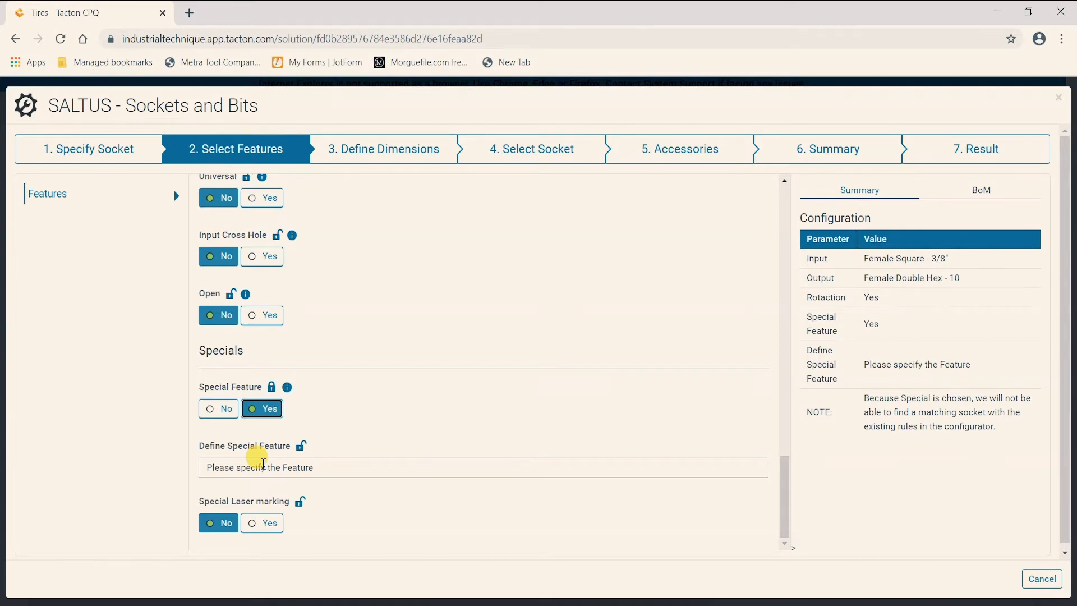
{"action": "left_click", "coordinate": [216, 409]}
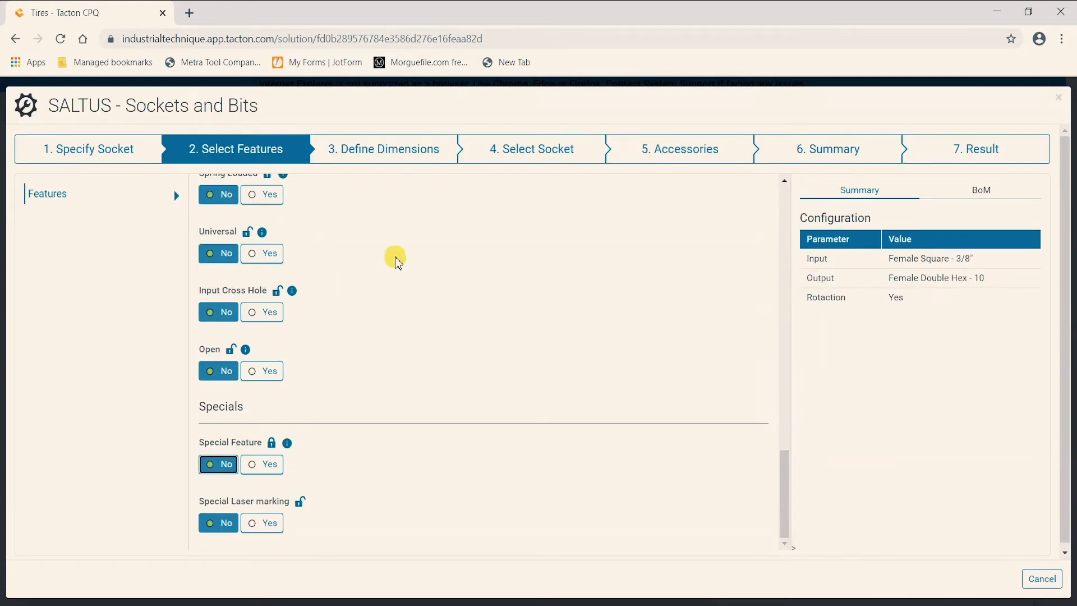
Proceed to the dimension definition and review the special schematic's total length, output OD, input and depth fields.
{"action": "scroll", "coordinate": [409, 286], "scroll_direction": "up", "scroll_amount": 9}
{"action": "scroll", "coordinate": [408, 309], "scroll_direction": "up", "scroll_amount": 9}
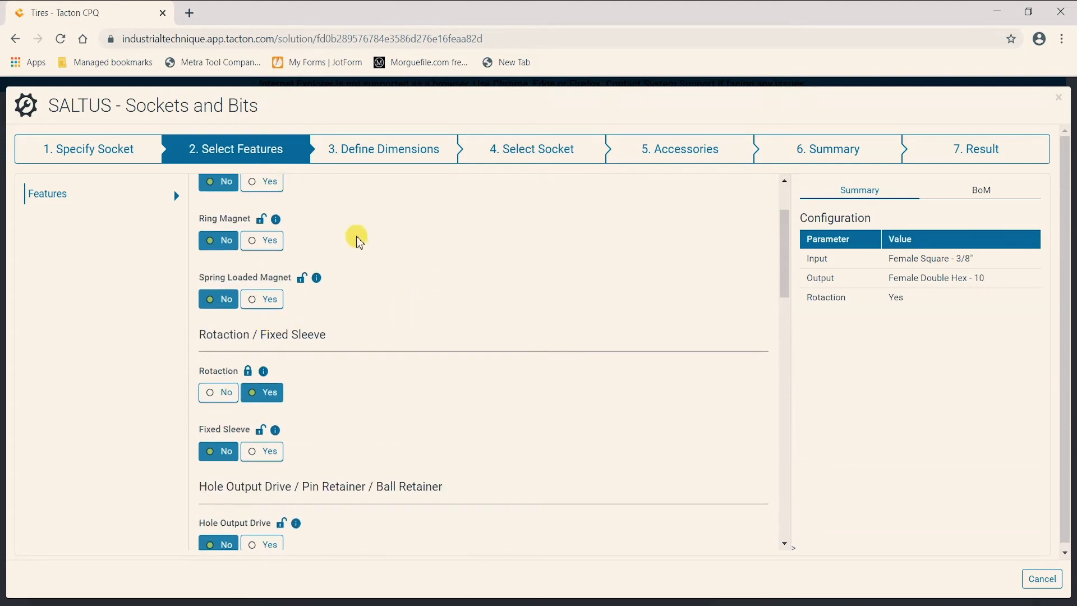
{"action": "left_click", "coordinate": [373, 147]}
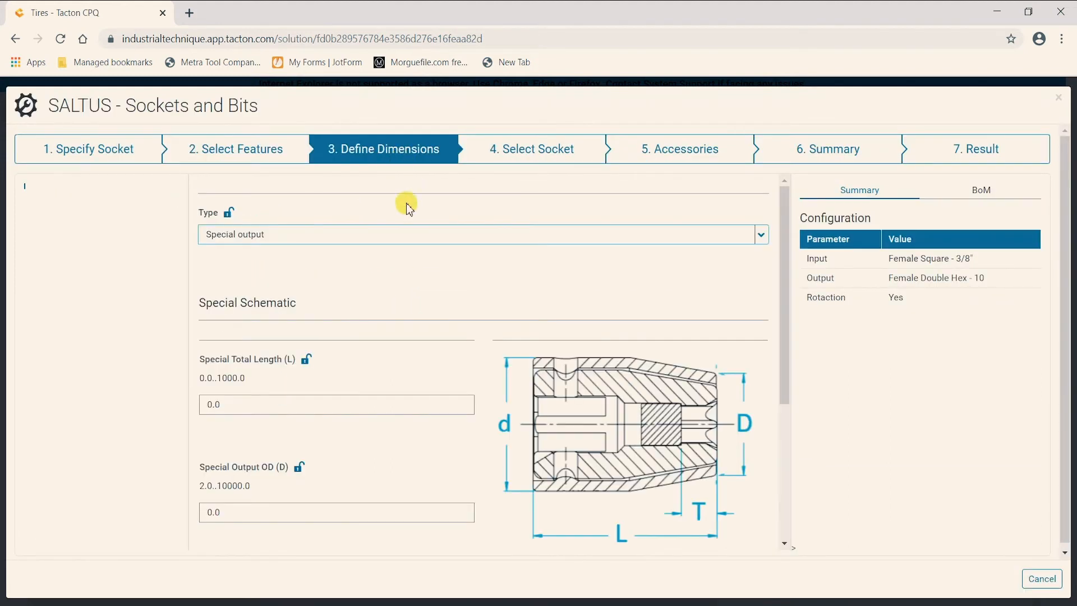
{"action": "scroll", "coordinate": [312, 456], "scroll_direction": "down", "scroll_amount": 3}
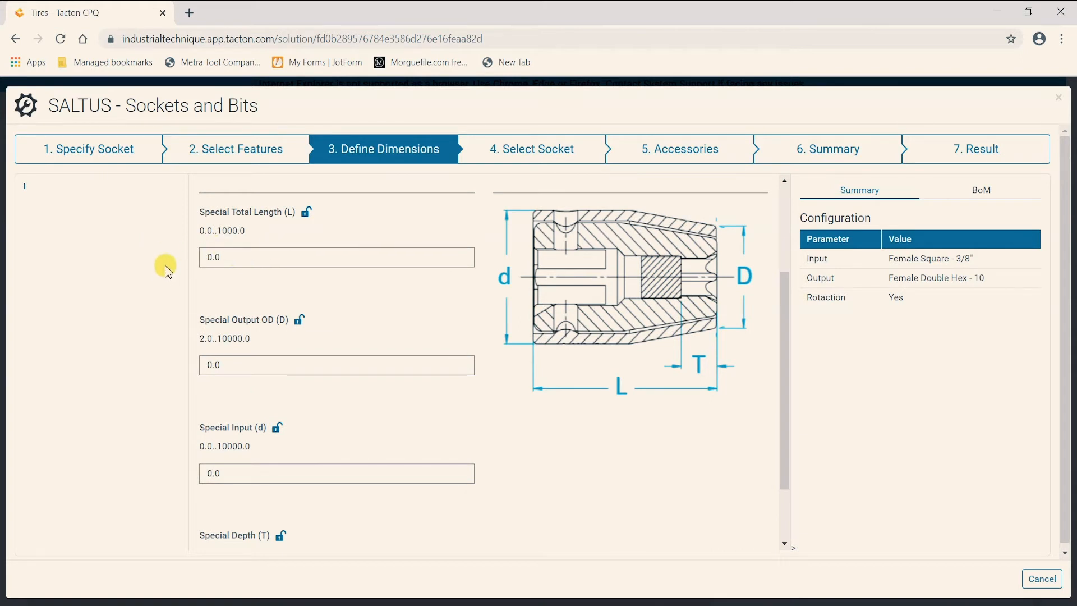
{"action": "scroll", "coordinate": [277, 420], "scroll_direction": "down", "scroll_amount": 2}
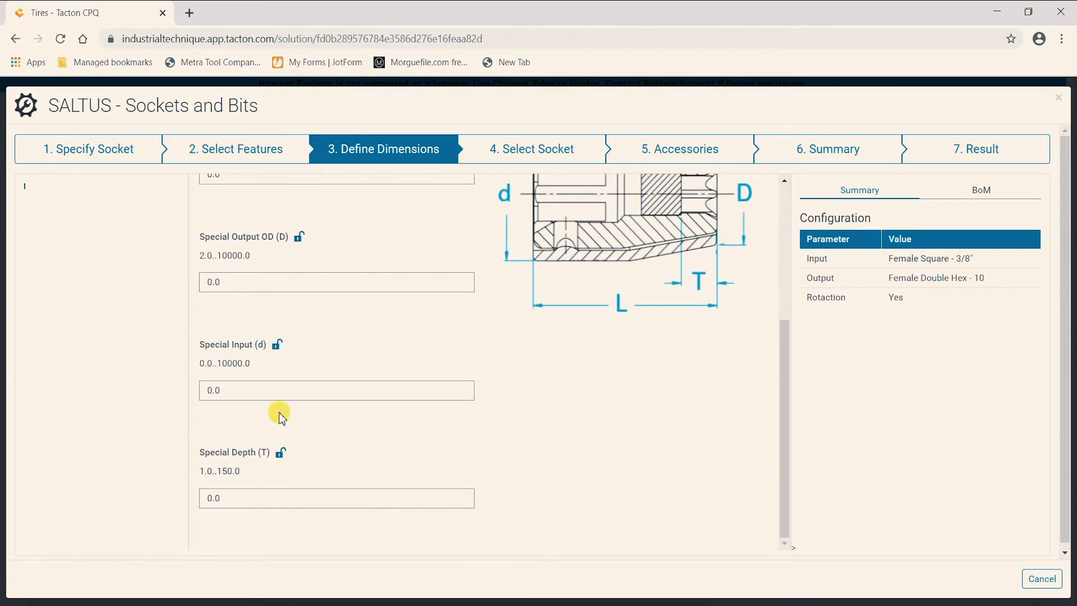
{"action": "scroll", "coordinate": [279, 432], "scroll_direction": "up", "scroll_amount": 3}
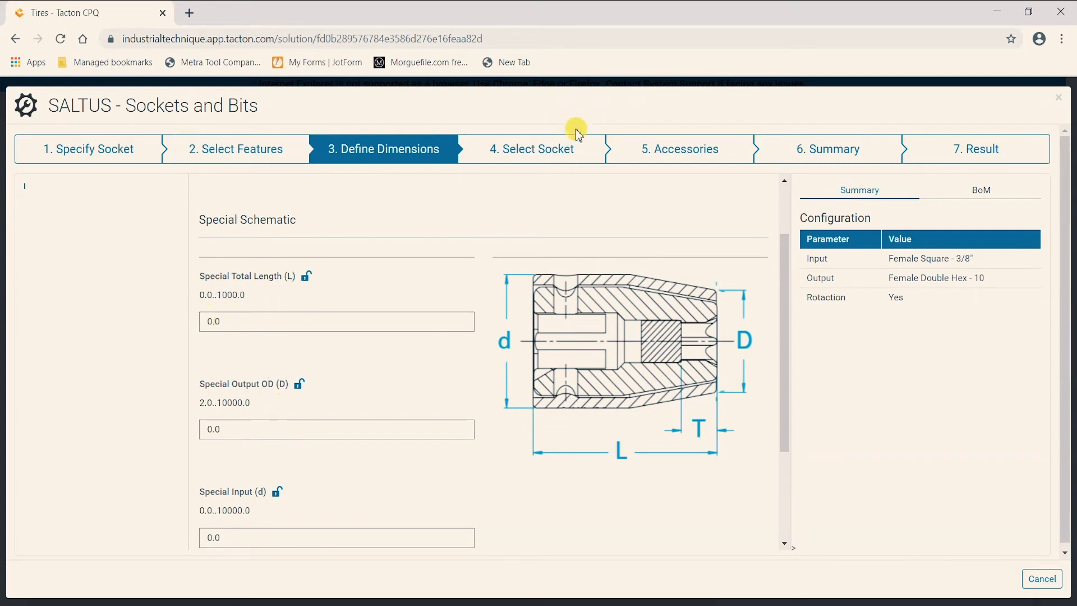
Proceed to the socket selection and examine the New - Special Socket alternative.
{"action": "left_click", "coordinate": [552, 154]}
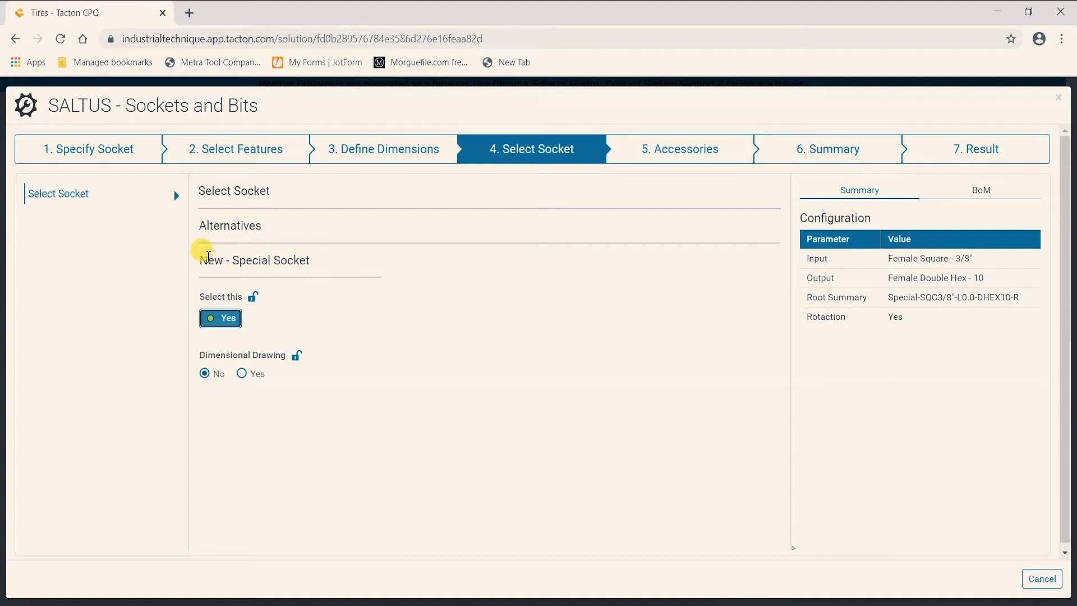
{"action": "left_click_drag", "start_coordinate": [193, 255], "coordinate": [313, 261]}
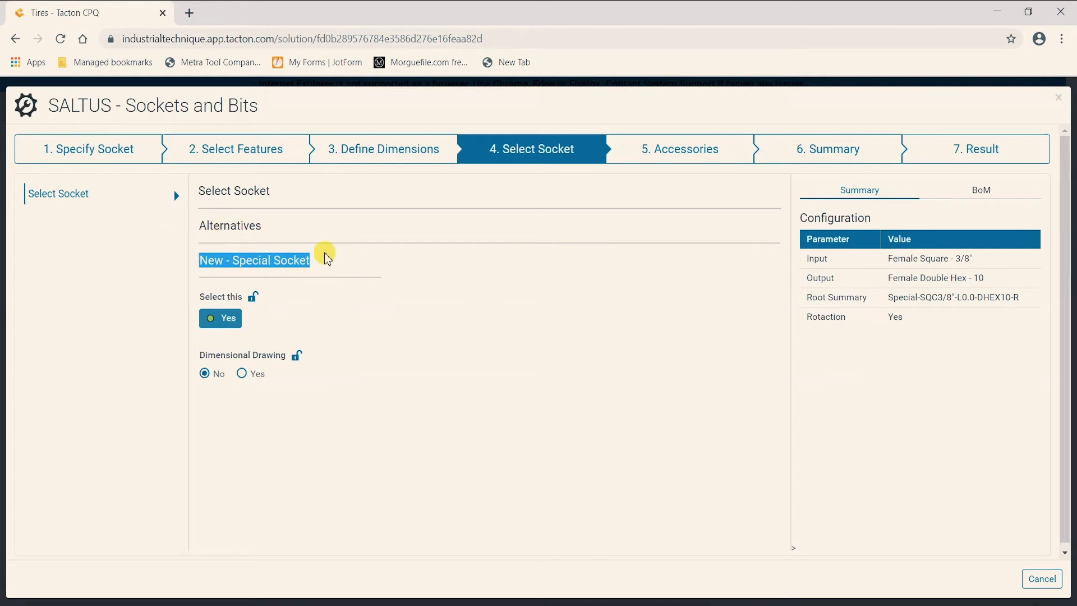
{"action": "left_click", "coordinate": [325, 261]}
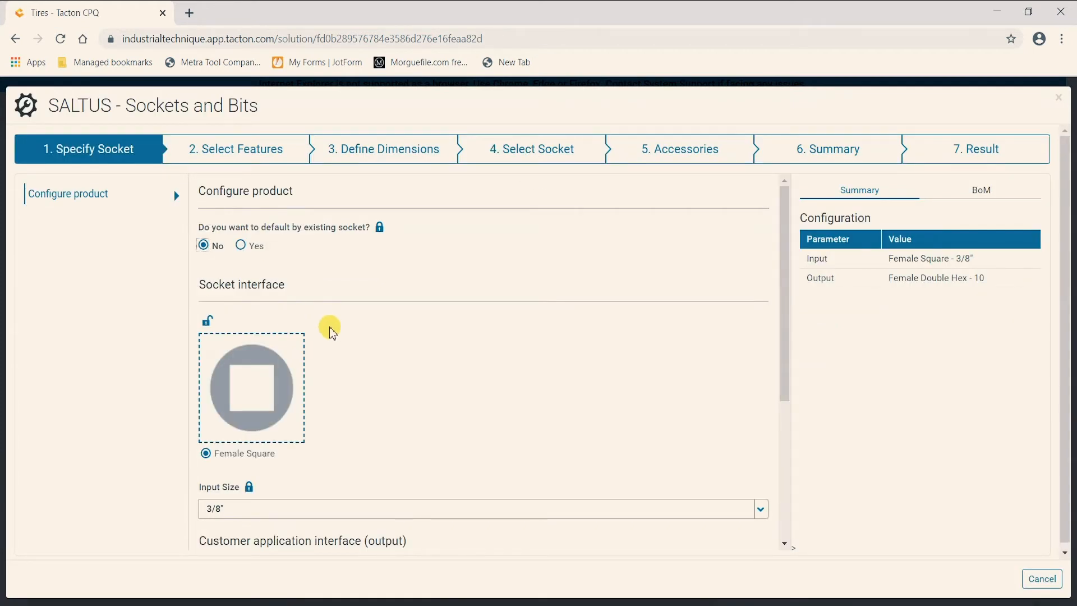
Change the customer application interface output to Female Hex and proceed to the socket selection.
{"action": "scroll", "coordinate": [276, 429], "scroll_direction": "down", "scroll_amount": 4}
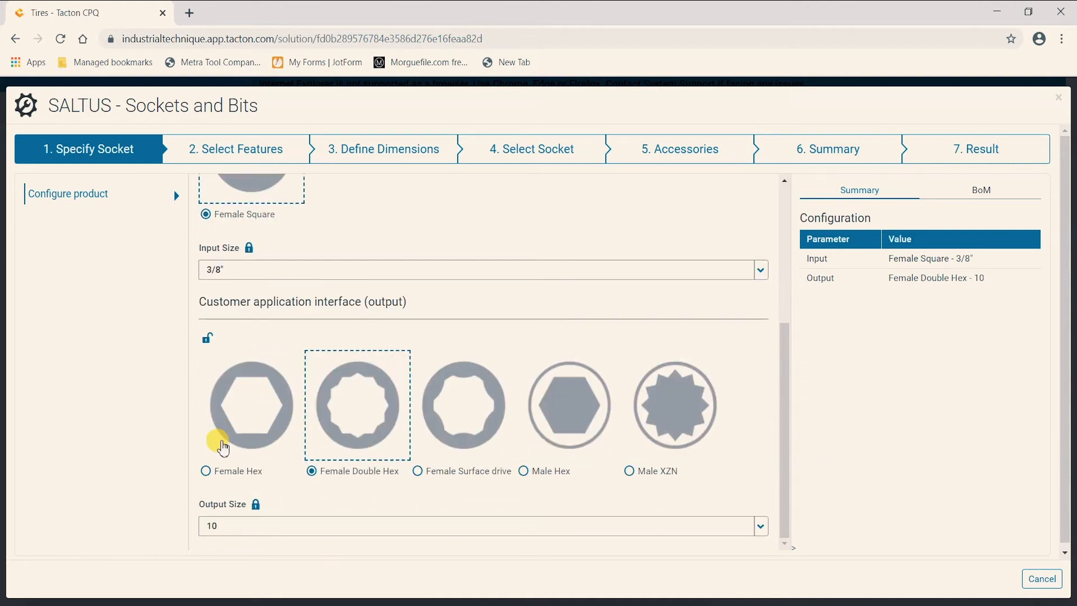
{"action": "left_click", "coordinate": [224, 448]}
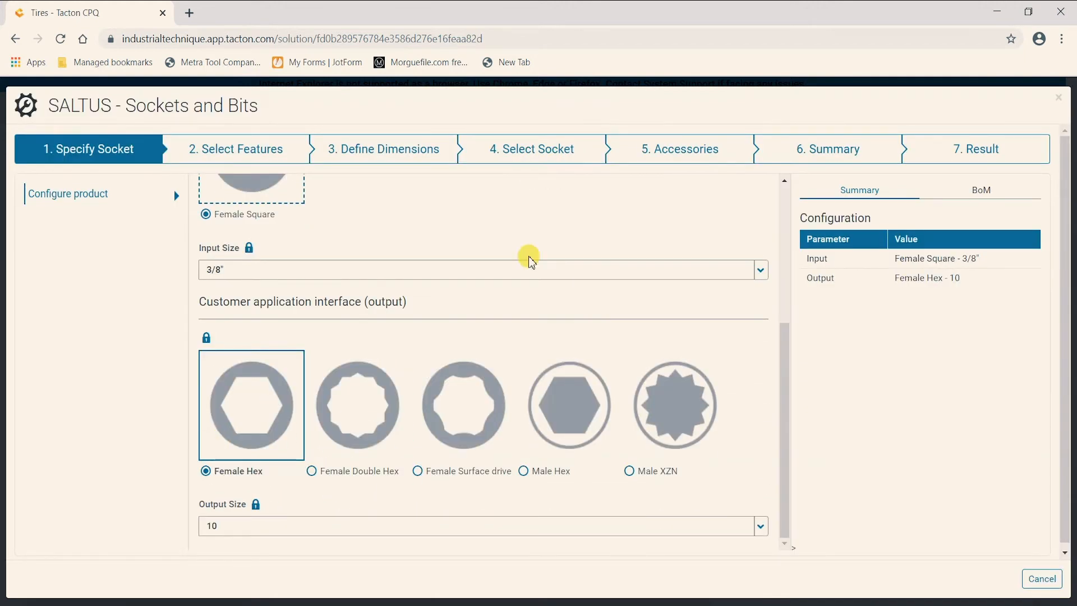
{"action": "left_click", "coordinate": [489, 149]}
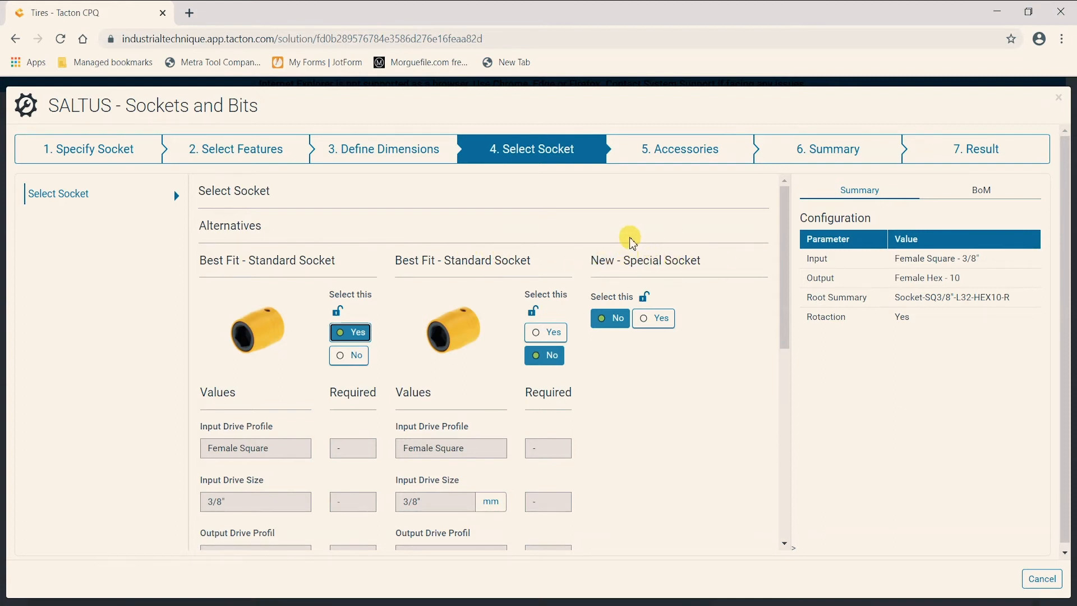
Review the drive and dimension values of the first Best Fit - Standard Socket.
{"action": "scroll", "coordinate": [269, 297], "scroll_direction": "down", "scroll_amount": 4}
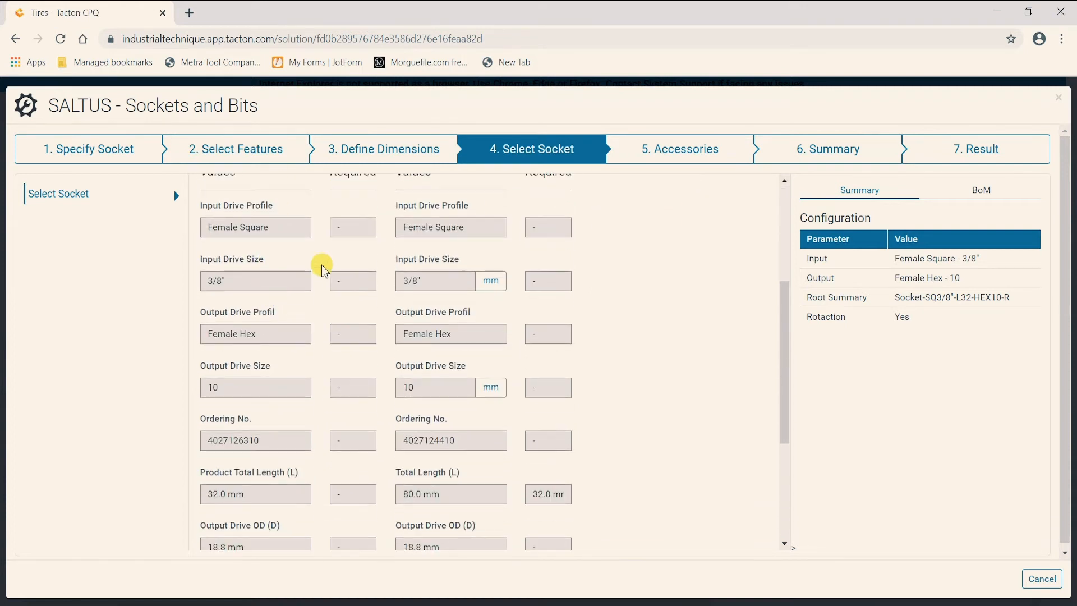
{"action": "scroll", "coordinate": [324, 270], "scroll_direction": "down", "scroll_amount": 3}
{"action": "scroll", "coordinate": [346, 255], "scroll_direction": "down", "scroll_amount": 2}
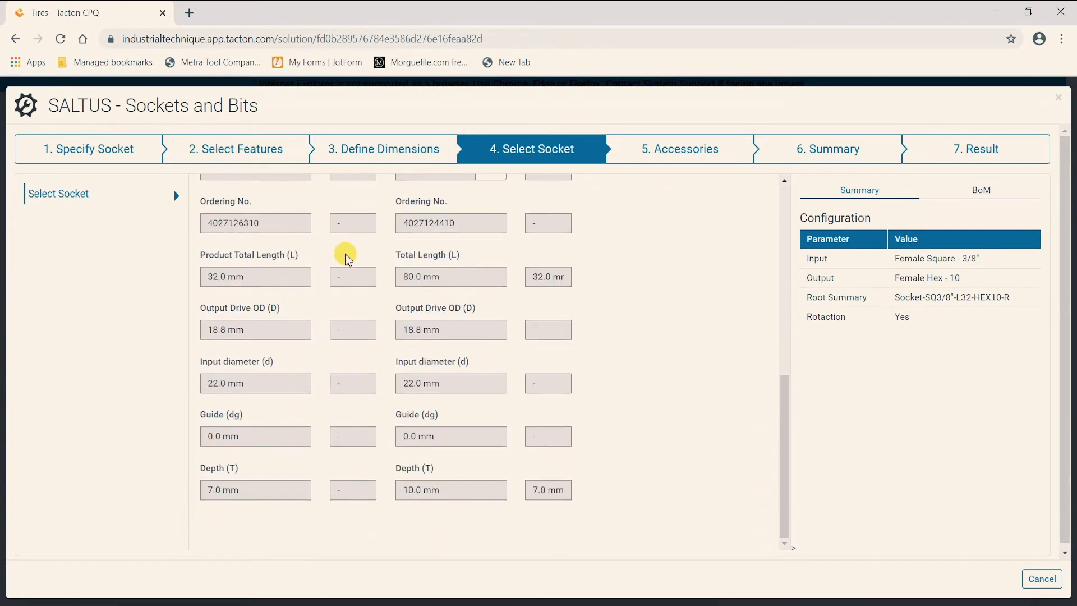
{"action": "scroll", "coordinate": [352, 276], "scroll_direction": "up", "scroll_amount": 8}
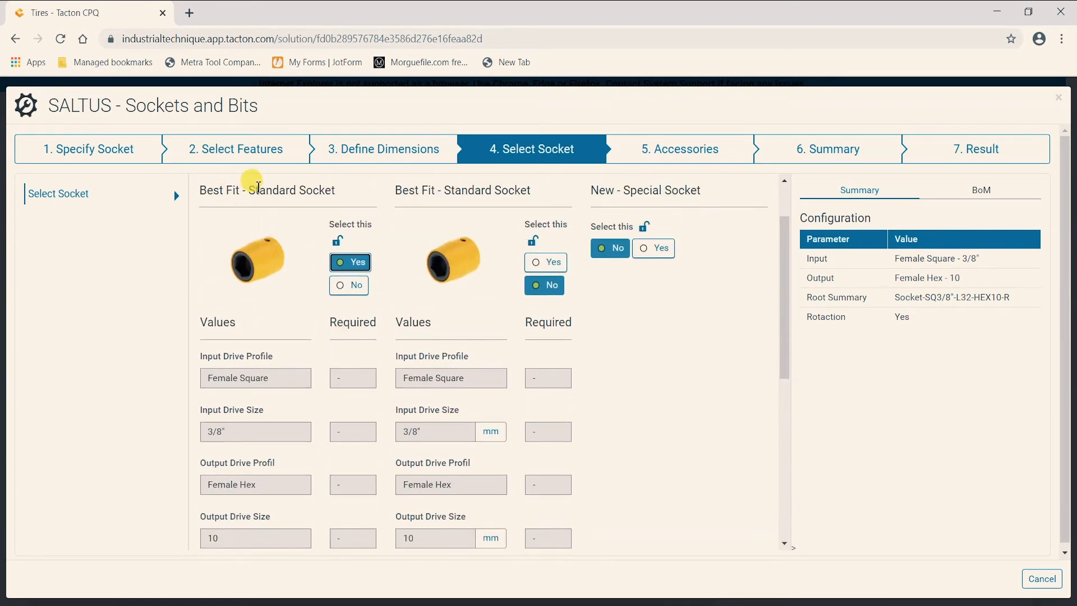
{"action": "left_click_drag", "start_coordinate": [257, 187], "coordinate": [290, 189]}
{"action": "left_click", "coordinate": [385, 197]}
Compare the second Best Fit - Standard Socket's values with its required values and with the first standard socket.
{"action": "scroll", "coordinate": [437, 326], "scroll_direction": "down", "scroll_amount": 1}
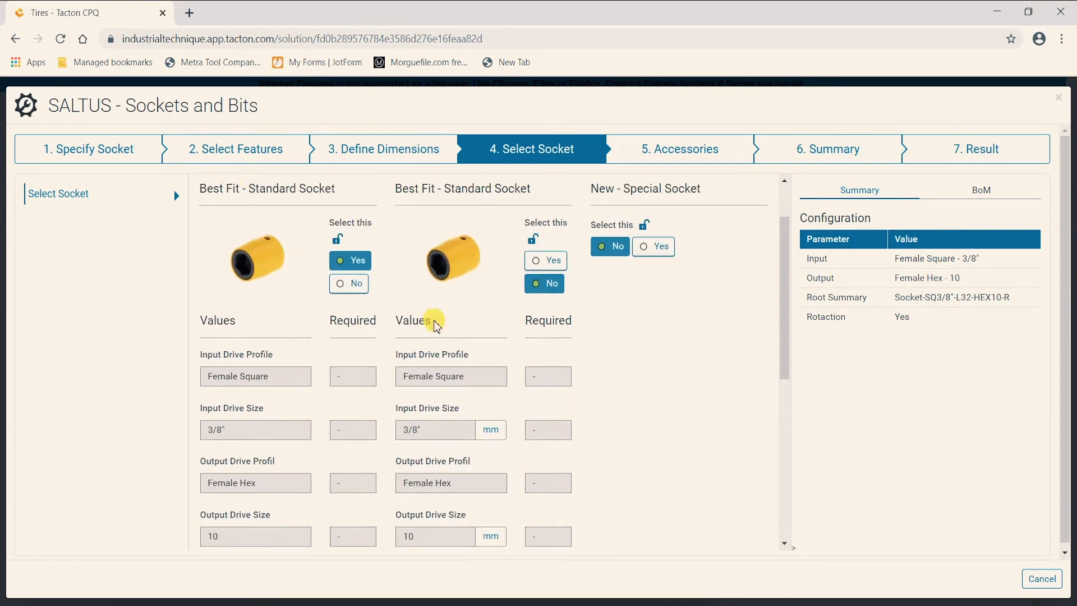
{"action": "scroll", "coordinate": [436, 326], "scroll_direction": "down", "scroll_amount": 5}
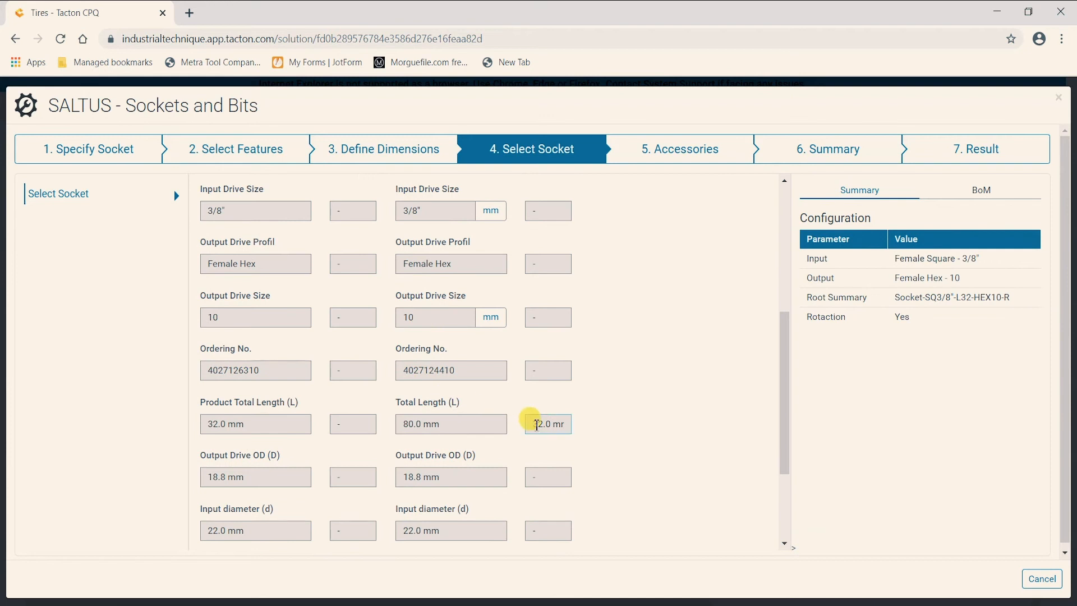
{"action": "left_click_drag", "start_coordinate": [536, 425], "coordinate": [565, 425]}
{"action": "left_click", "coordinate": [662, 438]}
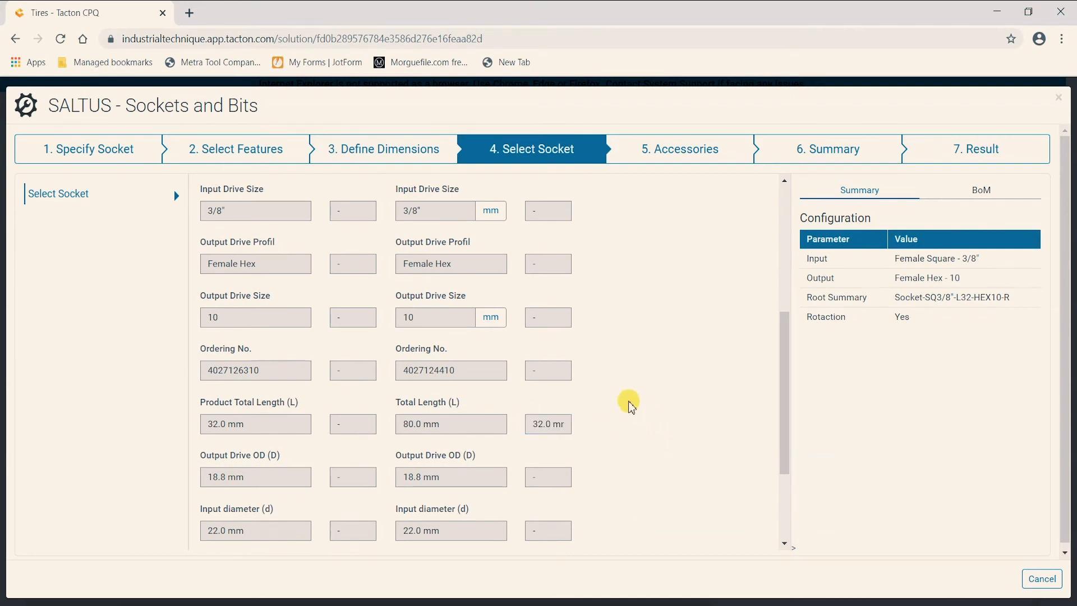
{"action": "scroll", "coordinate": [470, 361], "scroll_direction": "up", "scroll_amount": 5}
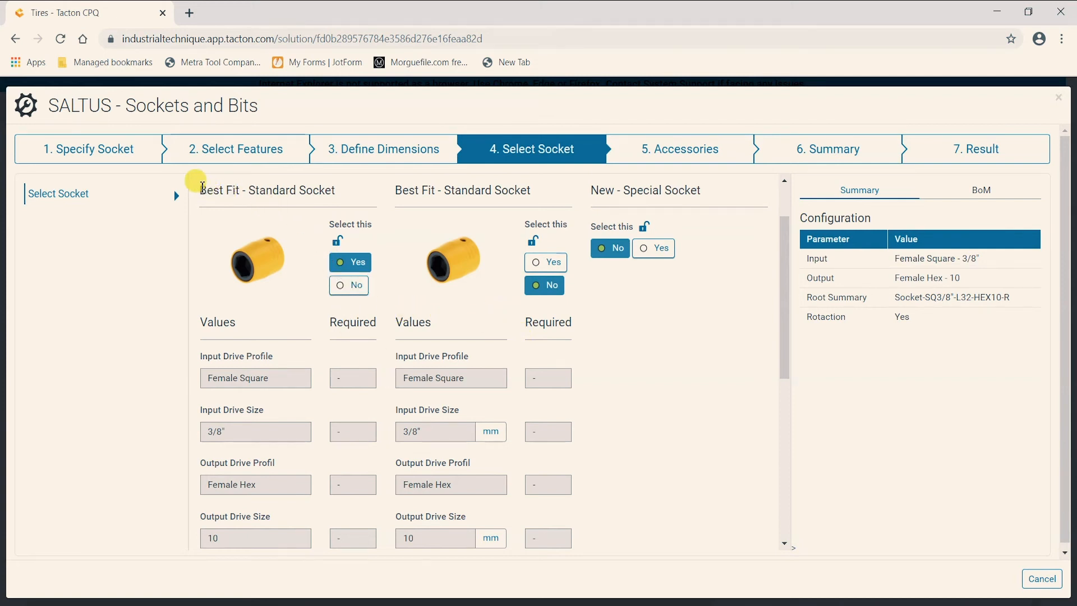
{"action": "left_click_drag", "start_coordinate": [202, 186], "coordinate": [329, 187]}
{"action": "left_click", "coordinate": [625, 312]}
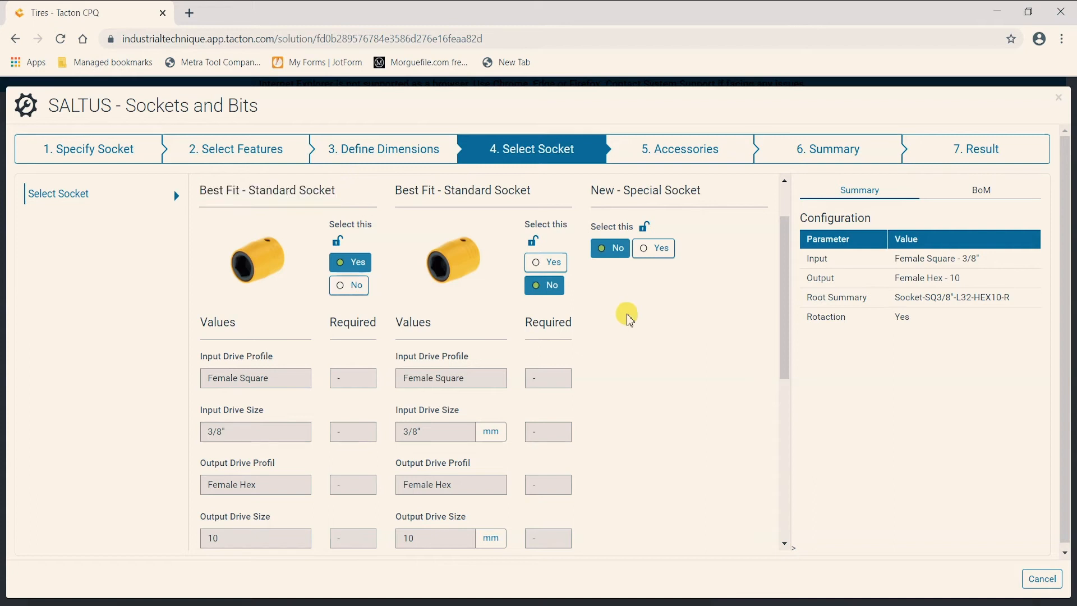
Add a socket cover as an accessory and set the square tool cover to ETV STB34-30.
{"action": "left_click", "coordinate": [676, 147]}
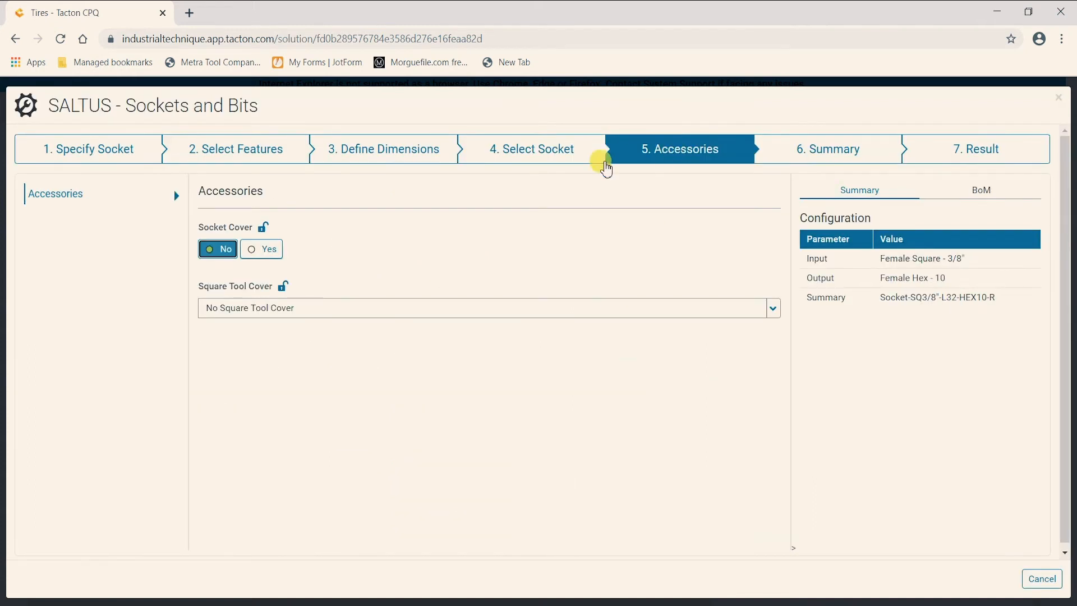
{"action": "left_click", "coordinate": [266, 249]}
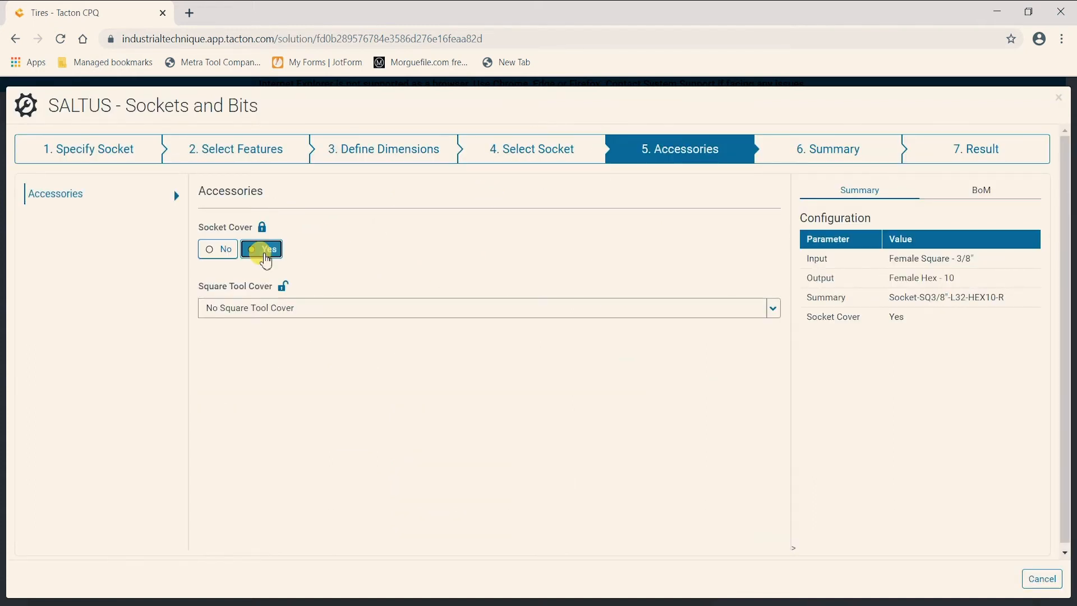
{"action": "left_click", "coordinate": [303, 308]}
{"action": "scroll", "coordinate": [353, 404], "scroll_direction": "up", "scroll_amount": 3}
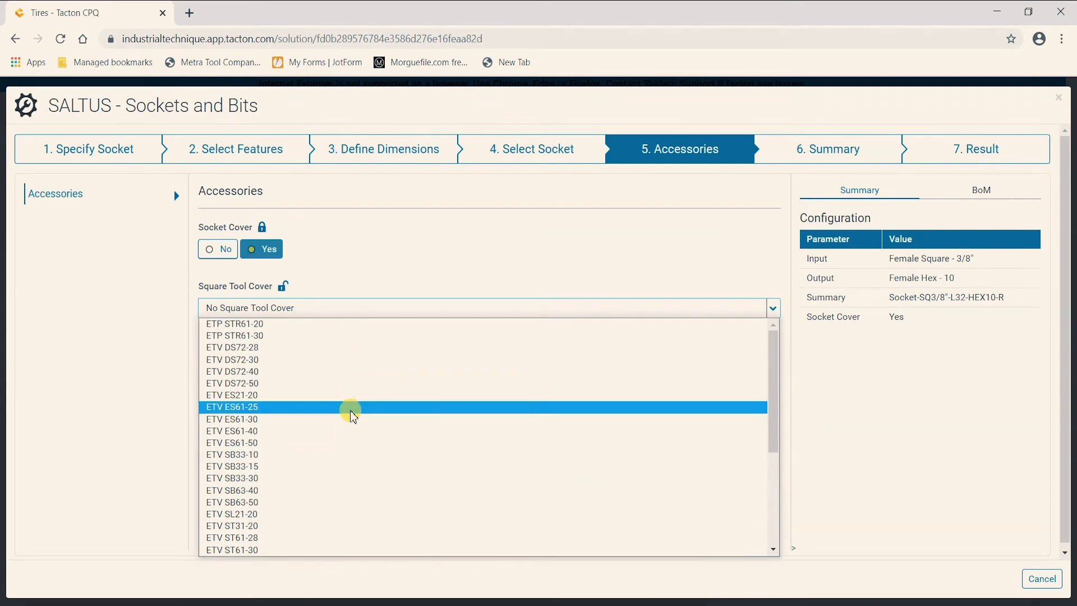
{"action": "scroll", "coordinate": [264, 431], "scroll_direction": "down", "scroll_amount": 3}
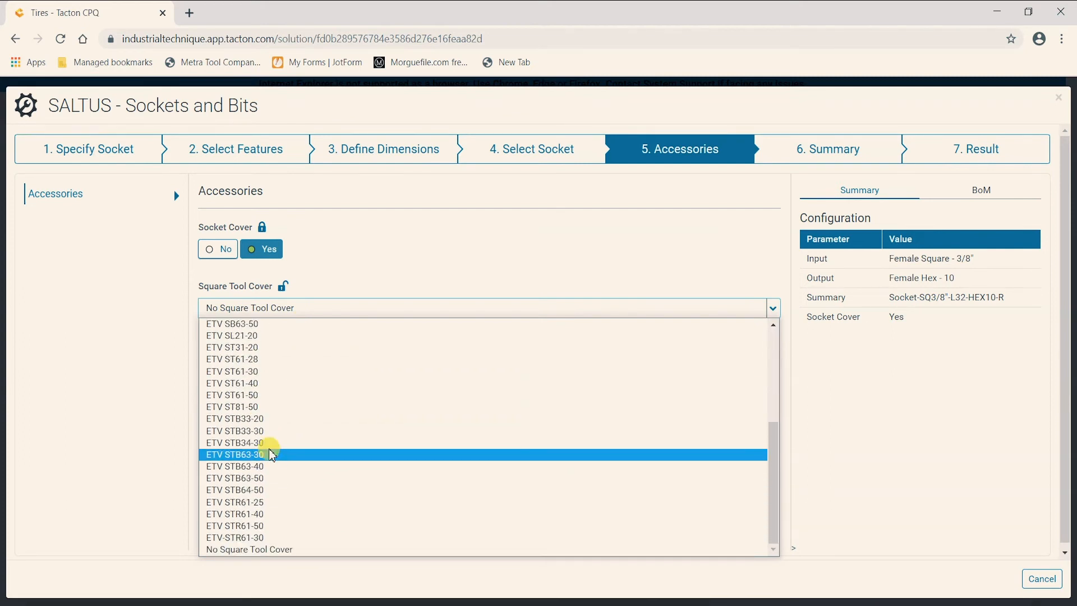
{"action": "left_click", "coordinate": [266, 443]}
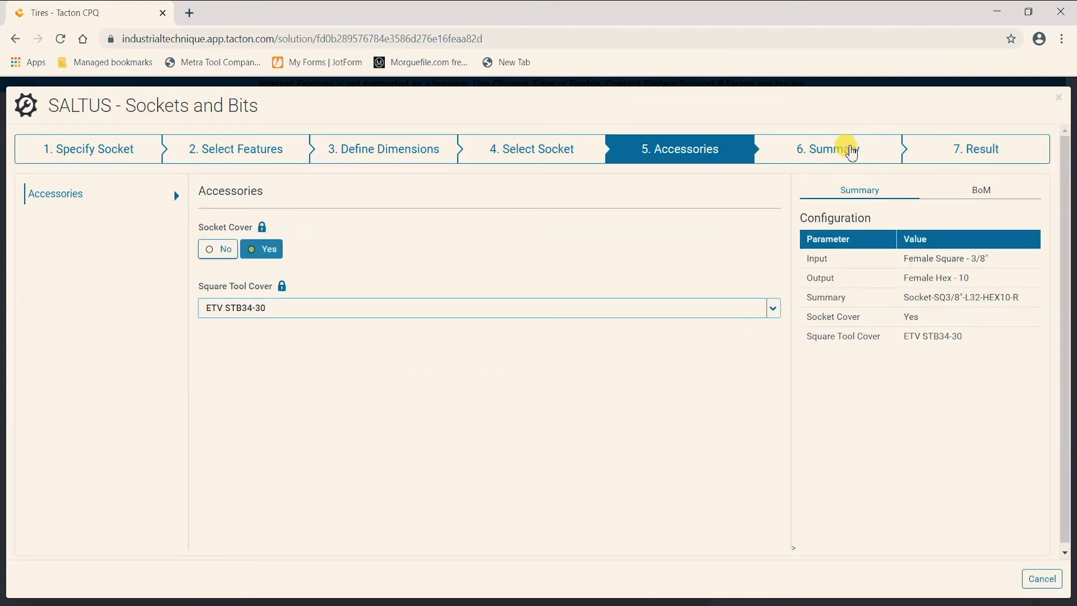
Open the configuration result and examine the item numbers of the covers and the socket in the bill of materials.
{"action": "left_click", "coordinate": [942, 148]}
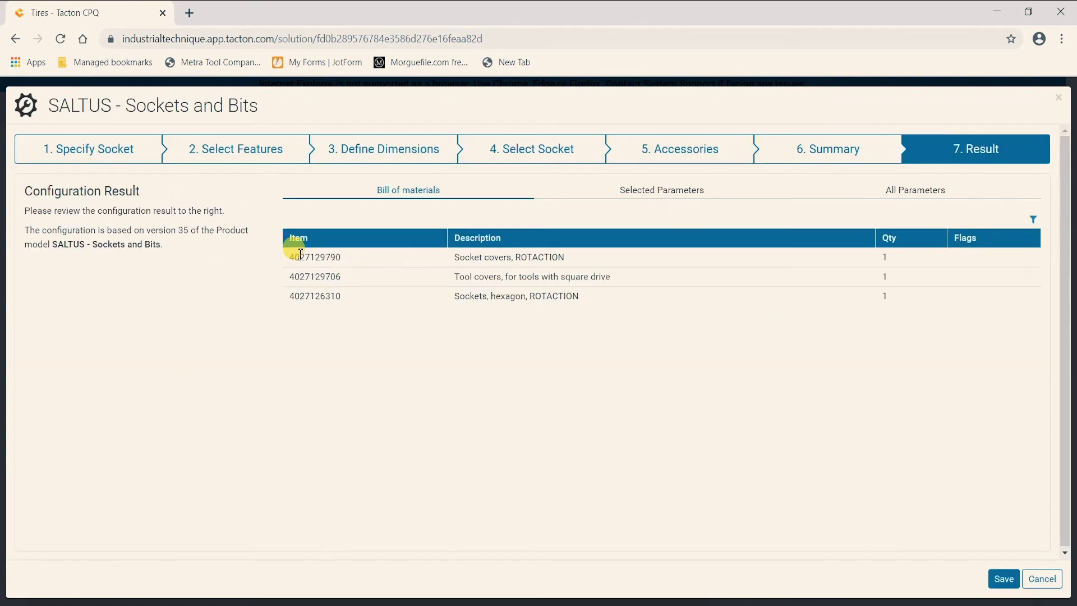
{"action": "left_click_drag", "start_coordinate": [295, 255], "coordinate": [356, 283]}
{"action": "left_click_drag", "start_coordinate": [294, 295], "coordinate": [349, 297]}
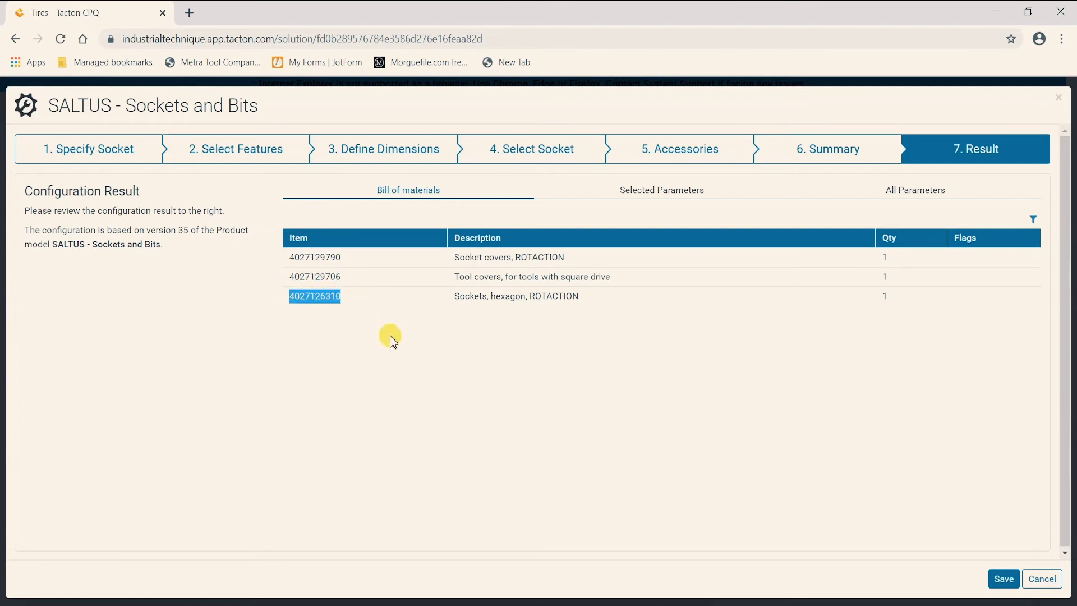
{"action": "left_click", "coordinate": [364, 352]}
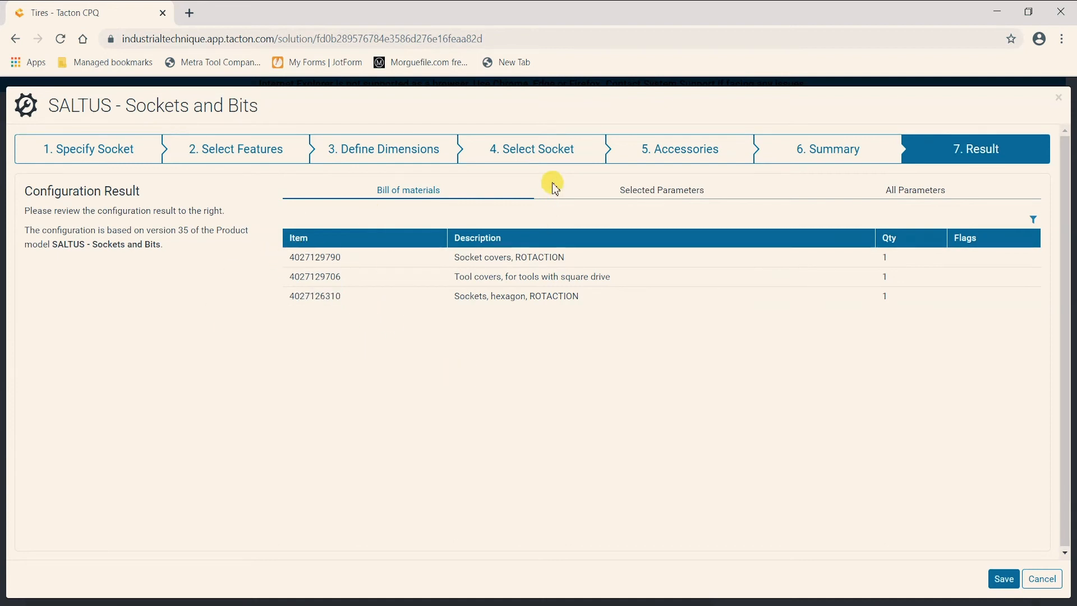
Return to the socket selection and choose the New - Special Socket alternative.
{"action": "left_click", "coordinate": [517, 151]}
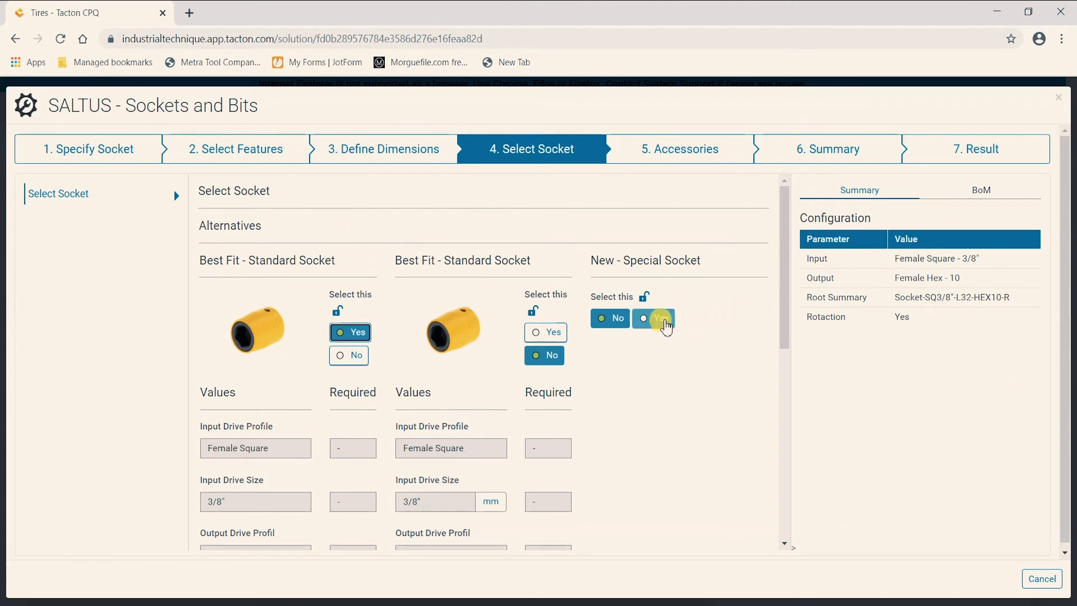
{"action": "left_click", "coordinate": [664, 323]}
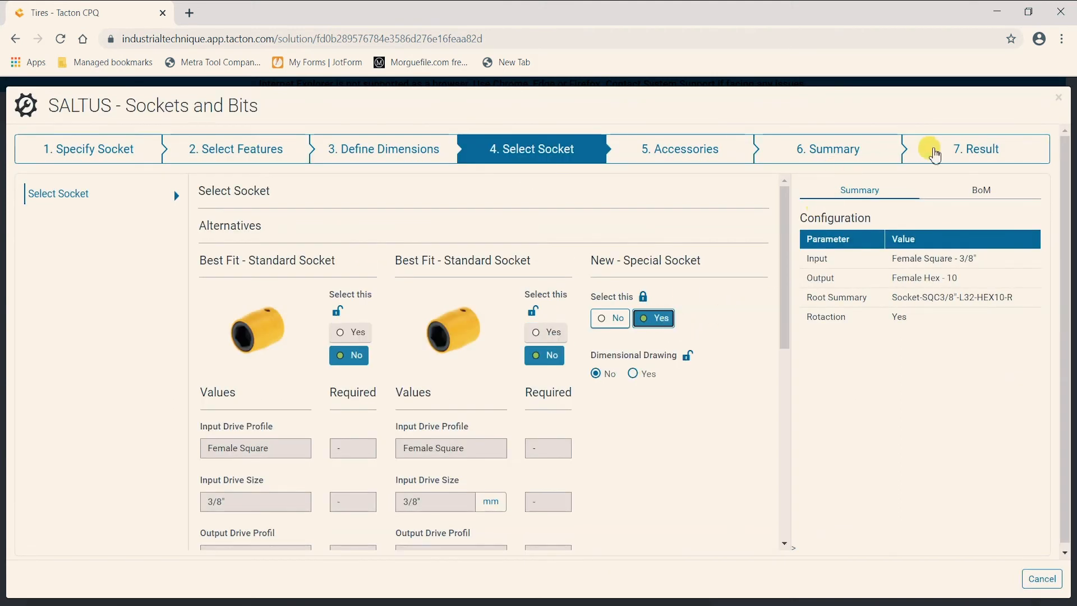
Review the special socket's summary and bill of materials, and save the configuration to the solution.
{"action": "left_click", "coordinate": [851, 147]}
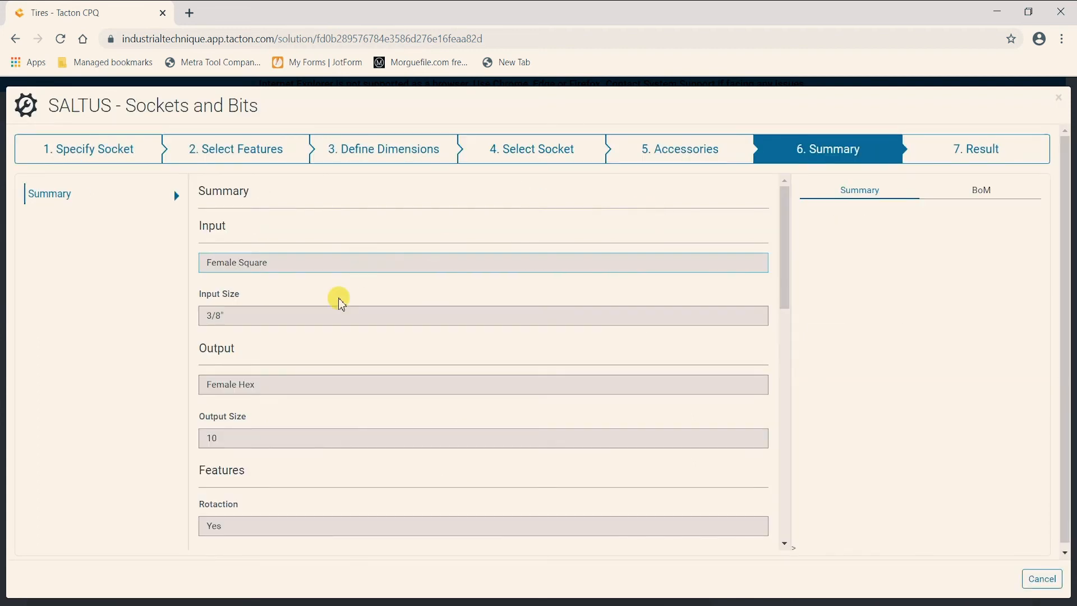
{"action": "scroll", "coordinate": [338, 361], "scroll_direction": "down", "scroll_amount": 10}
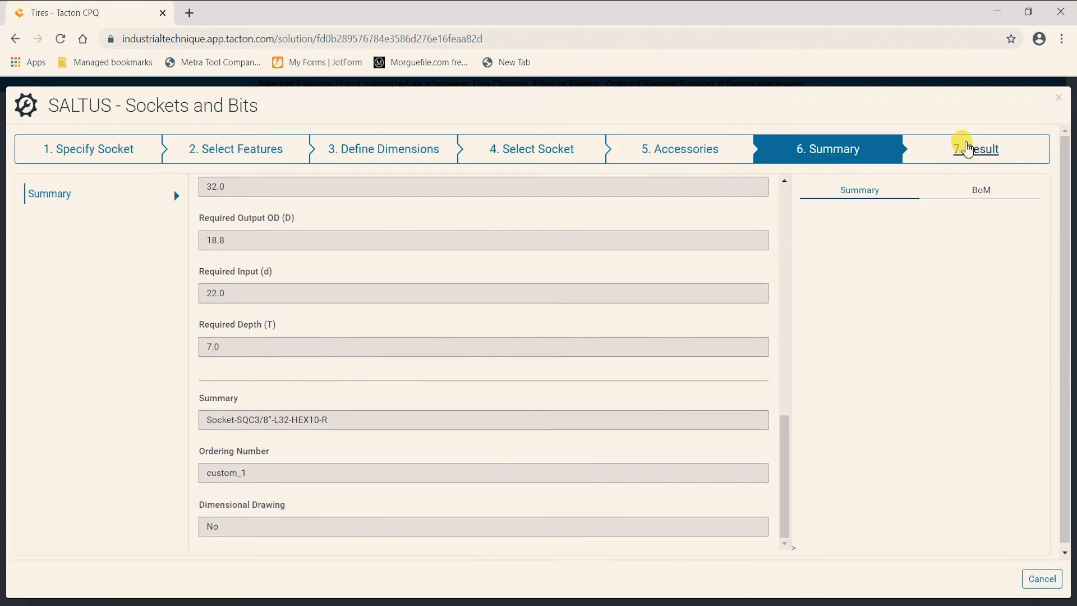
{"action": "left_click", "coordinate": [961, 147]}
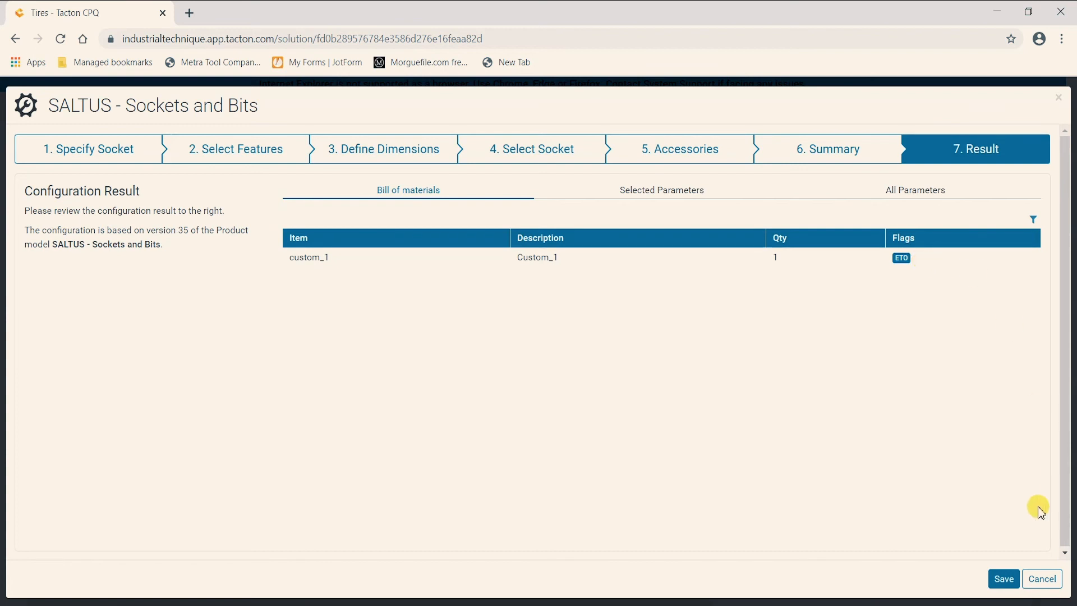
{"action": "left_click", "coordinate": [1003, 579]}
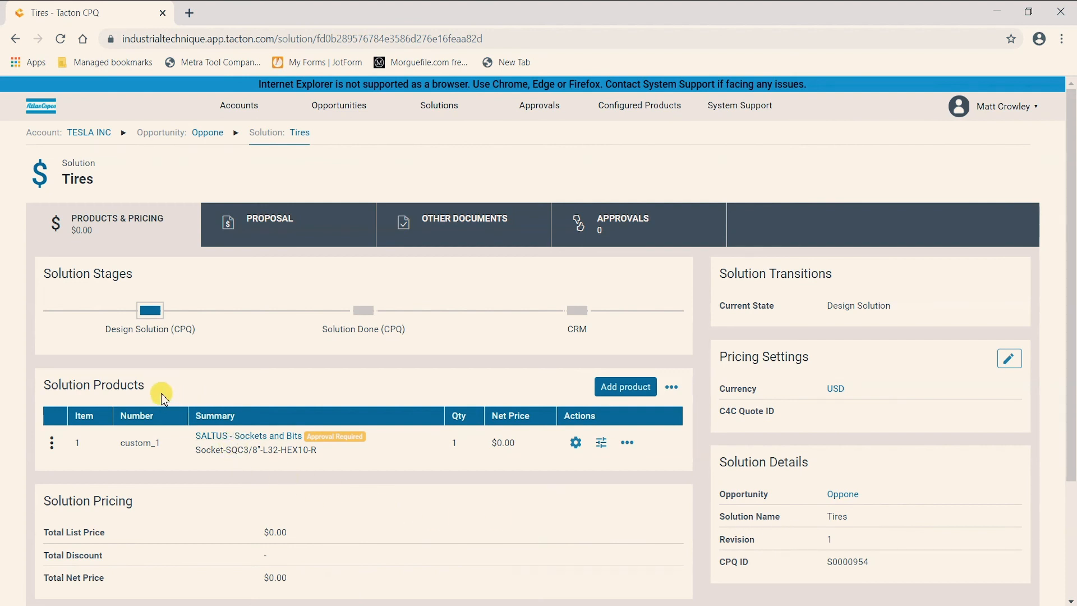
Open the configured SALTUS - Sockets and Bits product and examine its pending technical approval request.
{"action": "left_click", "coordinate": [256, 437]}
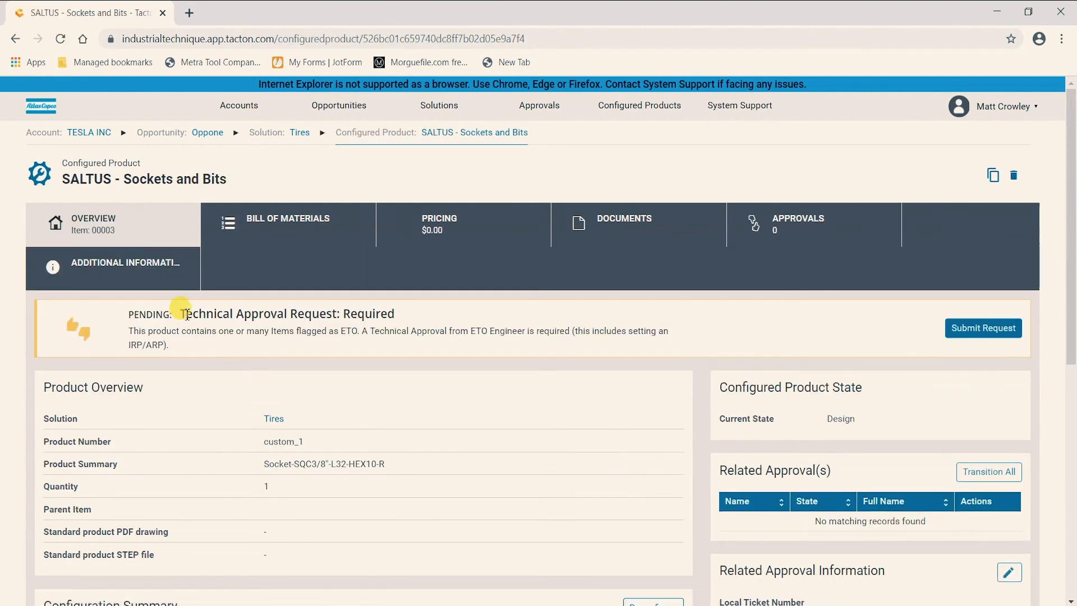
{"action": "left_click_drag", "start_coordinate": [185, 313], "coordinate": [391, 313]}
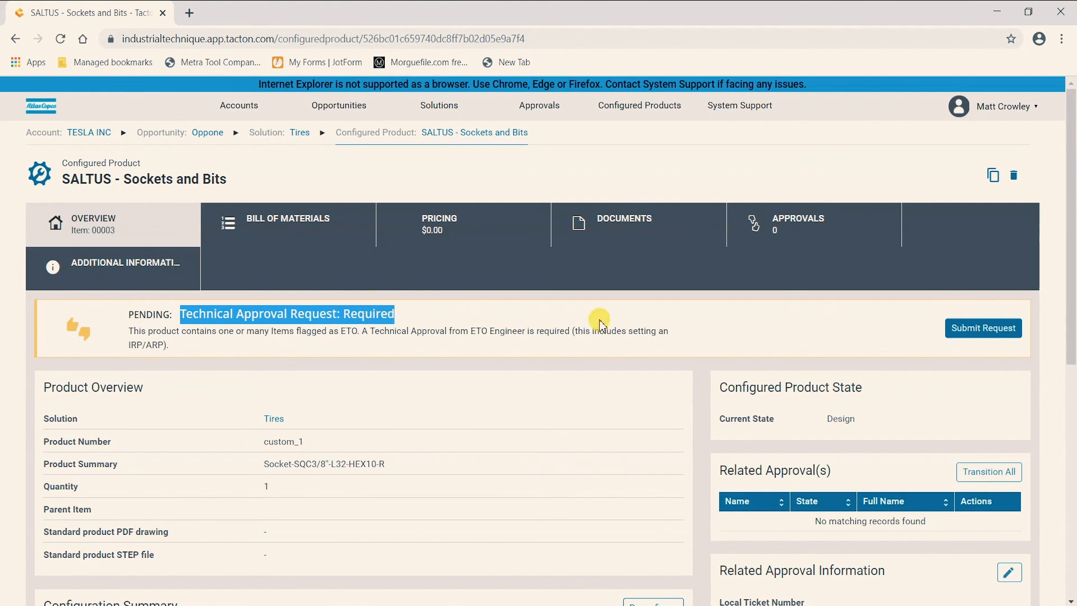
Draft a technical approval request with the description "Customer needs 50 of these." and cancel it without submitting.
{"action": "left_click", "coordinate": [976, 326]}
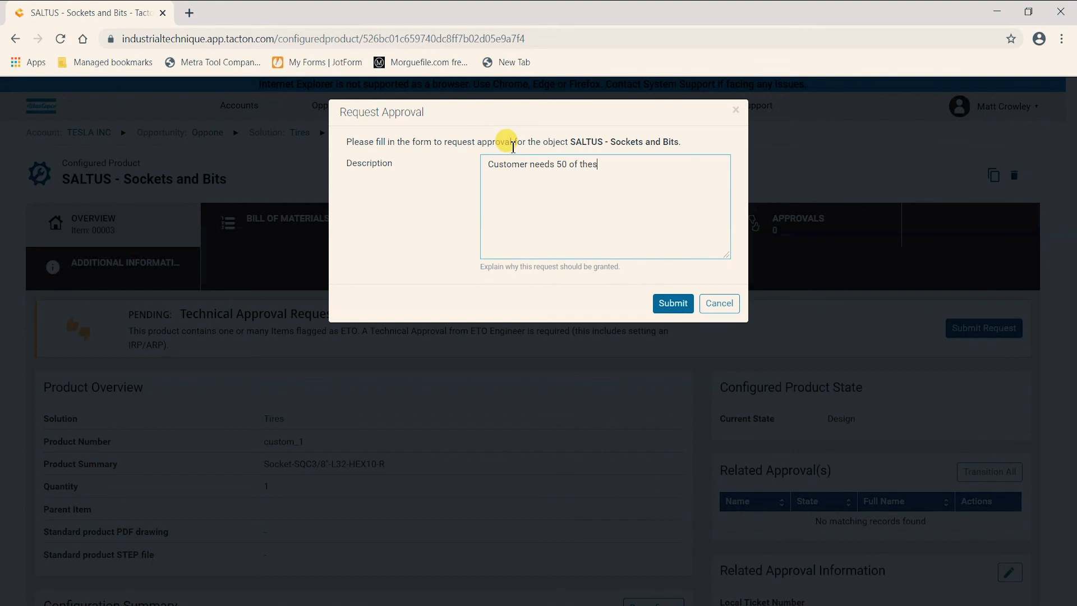
{"action": "left_click", "coordinate": [671, 312]}
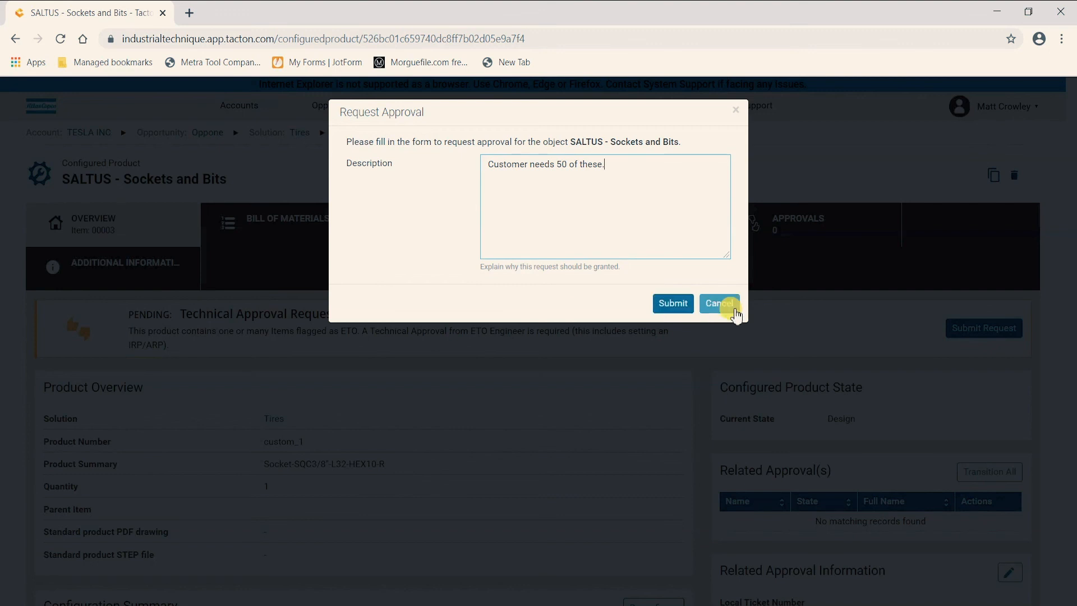
{"action": "left_click", "coordinate": [728, 307]}
Examine the selected parameters in the product's configuration summary and the description in its C4C product data.
{"action": "scroll", "coordinate": [748, 327], "scroll_direction": "down", "scroll_amount": 5}
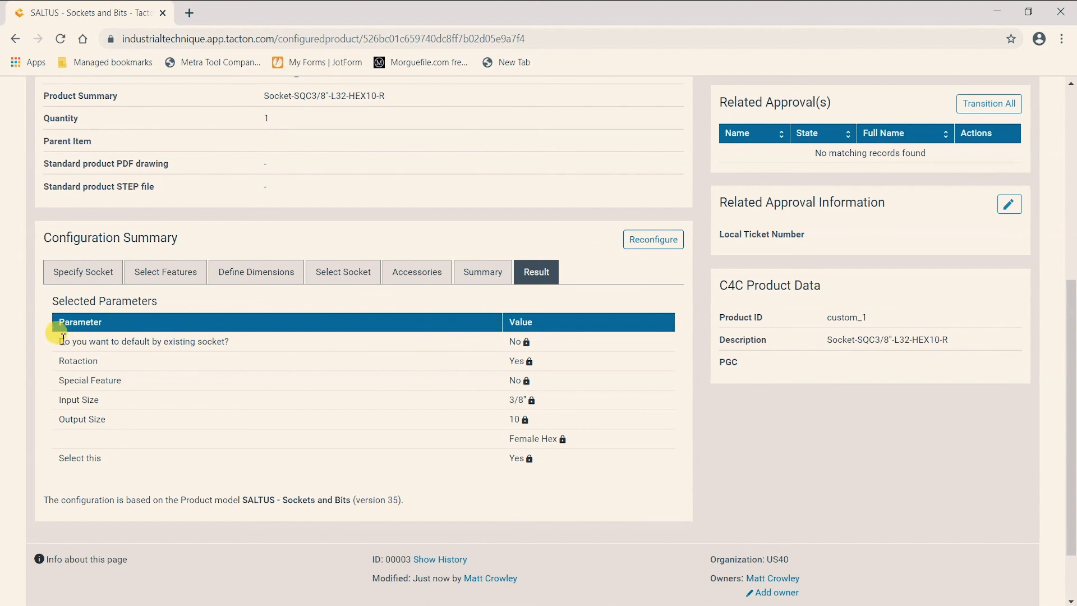
{"action": "left_click_drag", "start_coordinate": [63, 339], "coordinate": [613, 464]}
{"action": "left_click", "coordinate": [622, 464]}
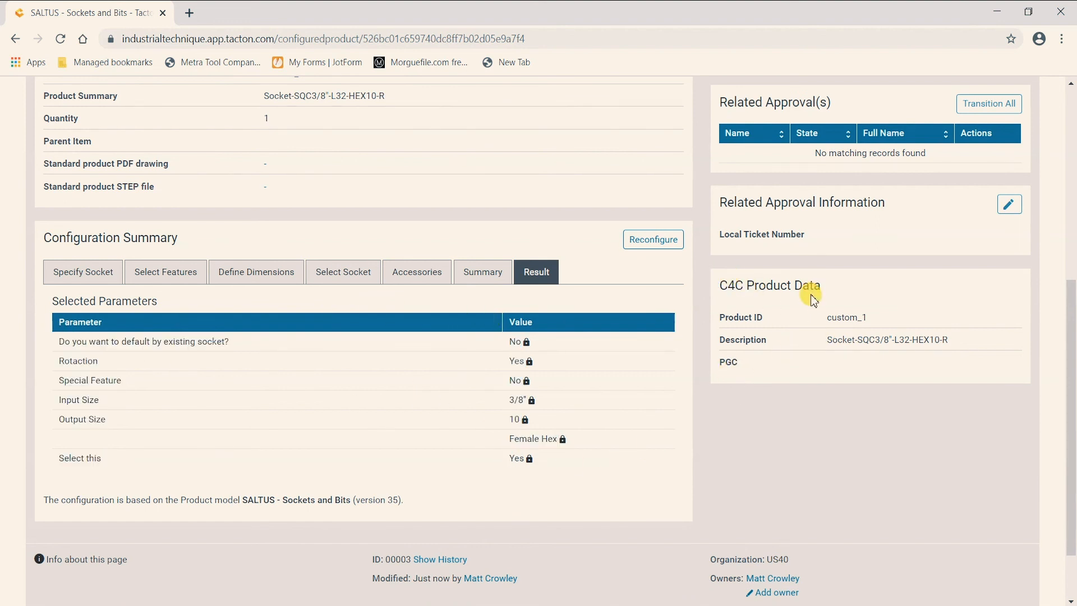
{"action": "left_click_drag", "start_coordinate": [827, 339], "coordinate": [955, 354]}
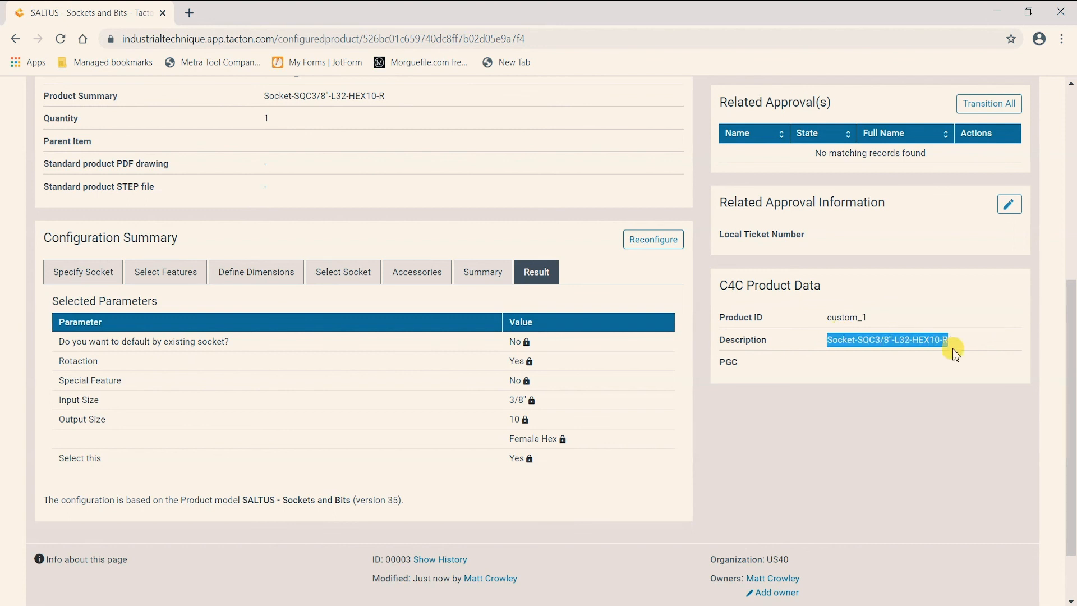
{"action": "left_click", "coordinate": [888, 394]}
{"action": "scroll", "coordinate": [875, 393], "scroll_direction": "up", "scroll_amount": 3}
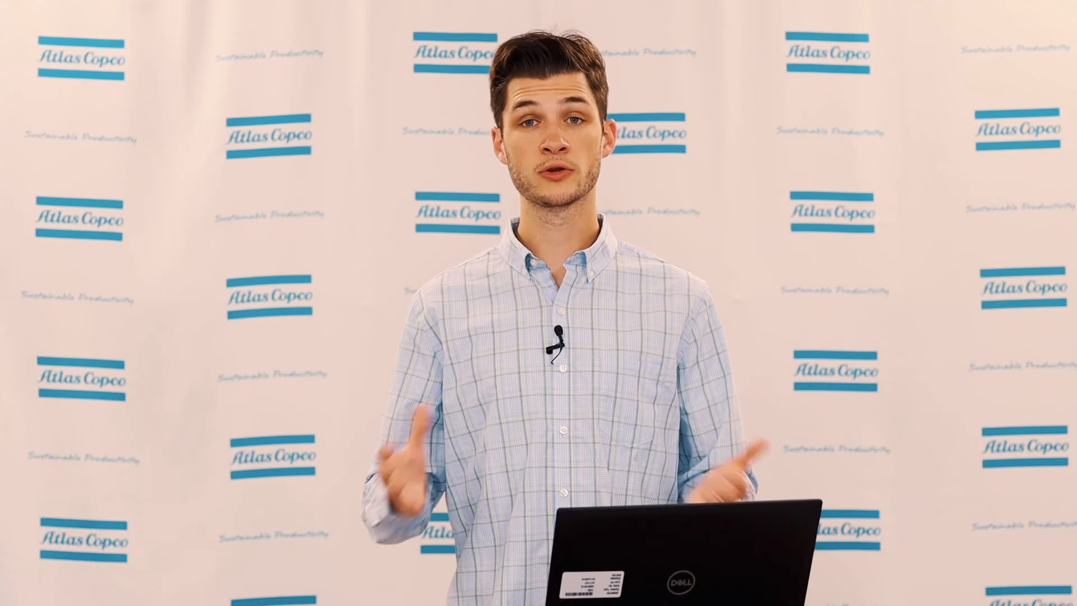